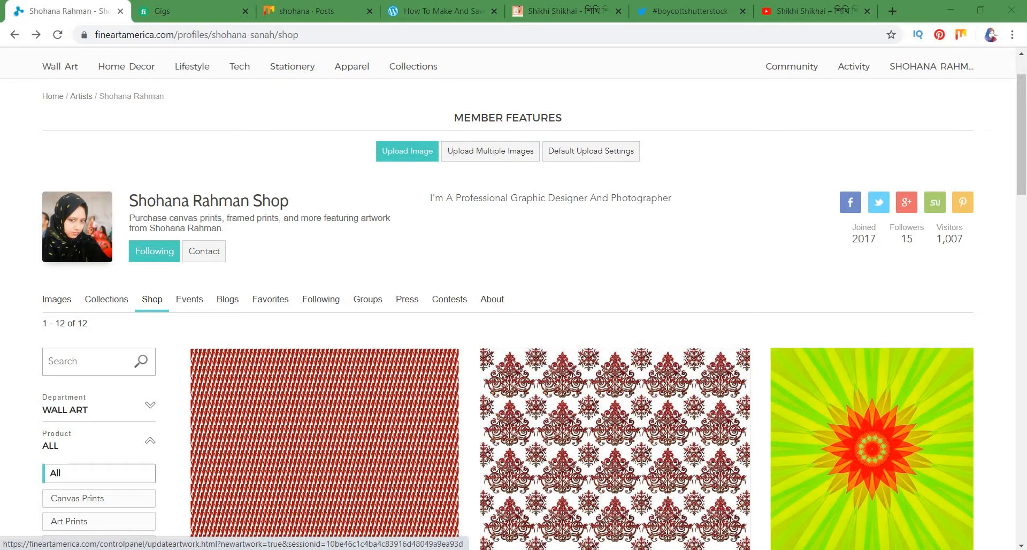
Start a new image upload and upload rednwhite.jpg from the June 20 folder on the Desktop.
{"action": "left_click", "coordinate": [407, 150]}
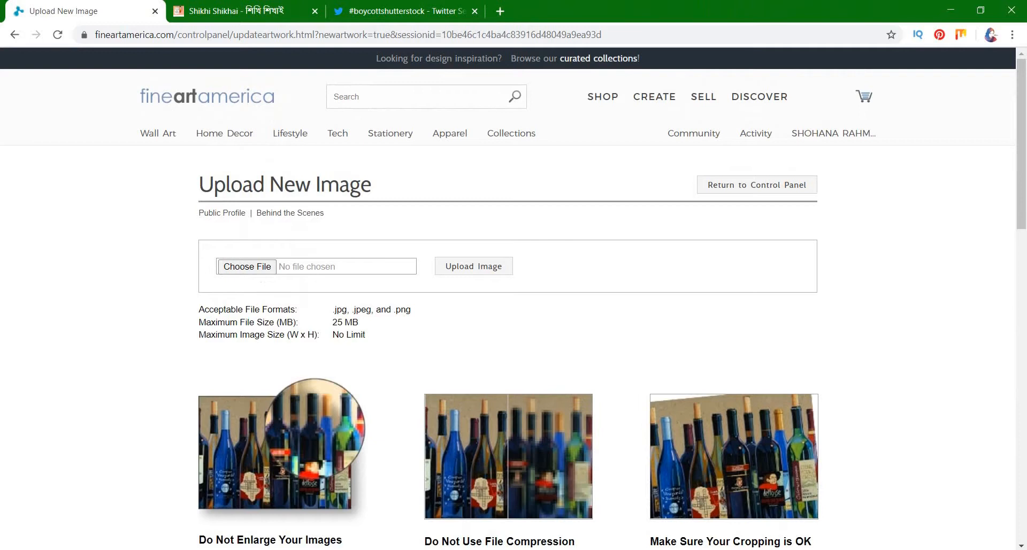
{"action": "left_click", "coordinate": [247, 267]}
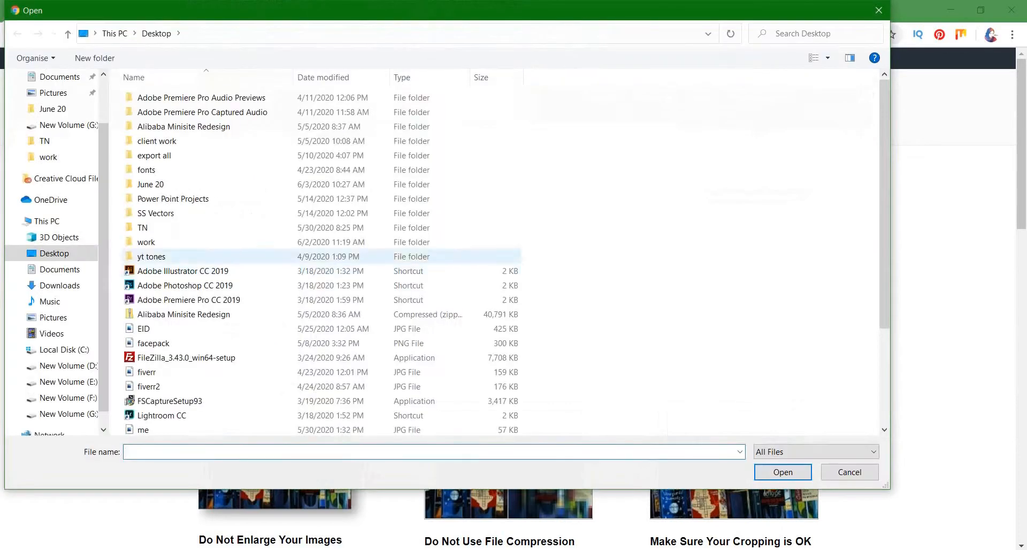
{"action": "left_click", "coordinate": [153, 184]}
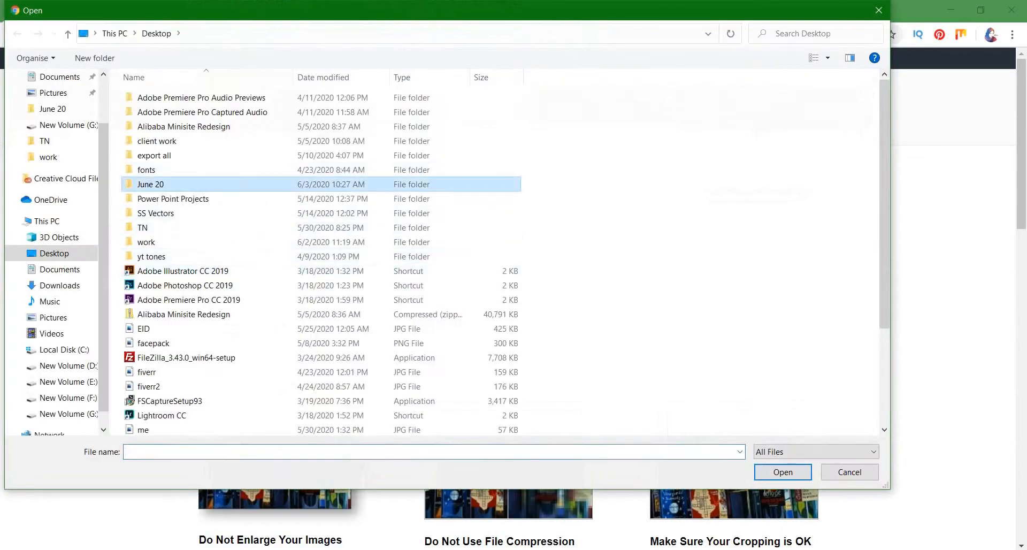
{"action": "double_click", "coordinate": [152, 184]}
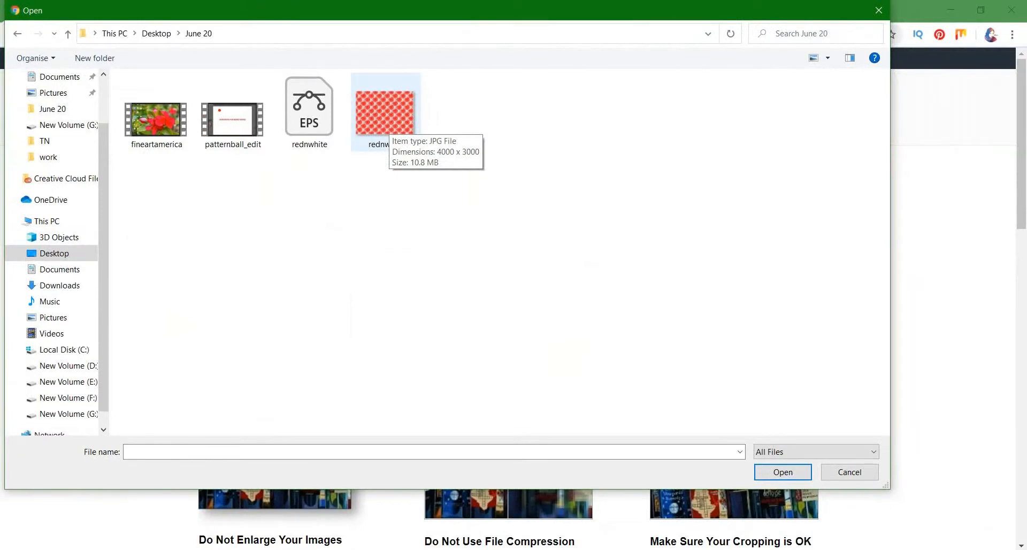
{"action": "left_click", "coordinate": [389, 124]}
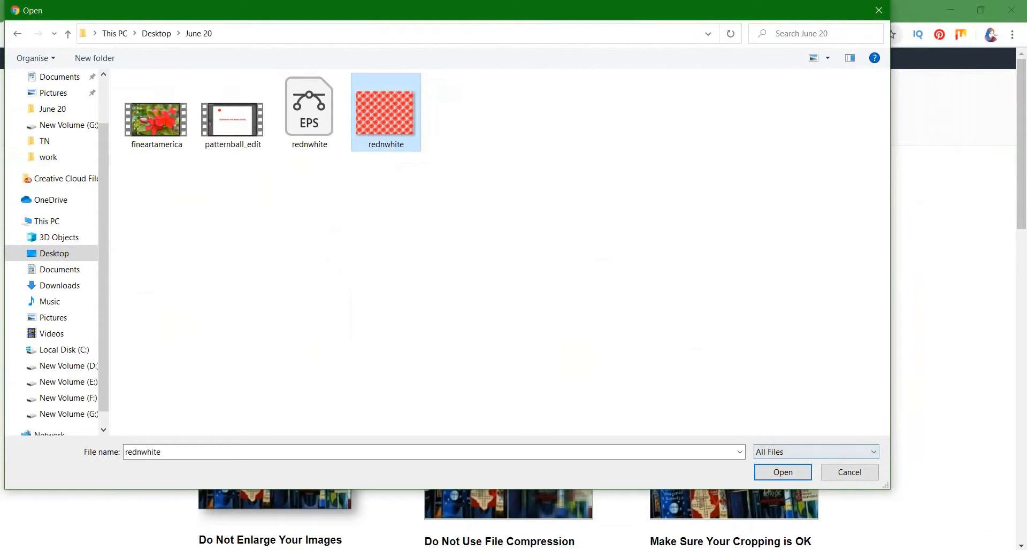
{"action": "left_click", "coordinate": [782, 472]}
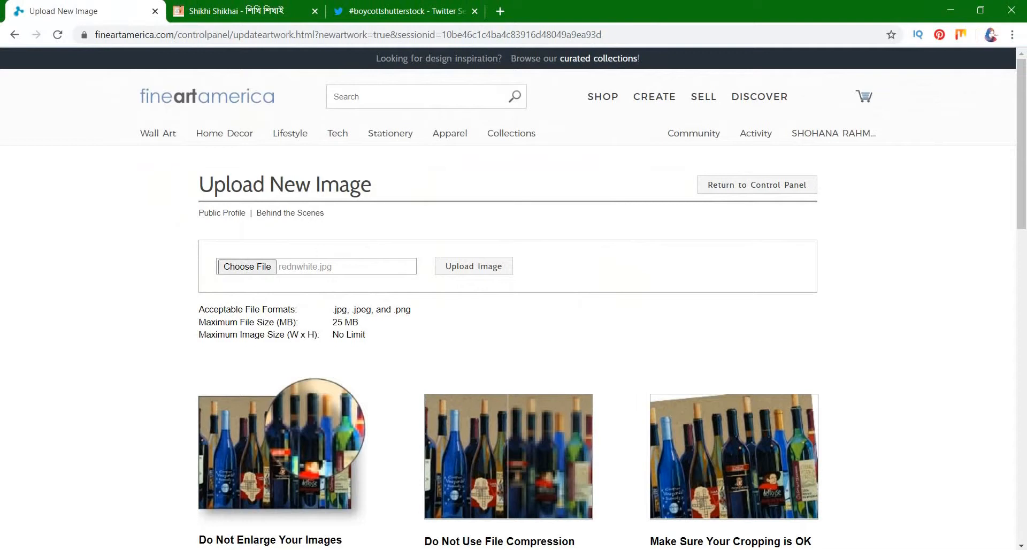
{"action": "left_click", "coordinate": [473, 265]}
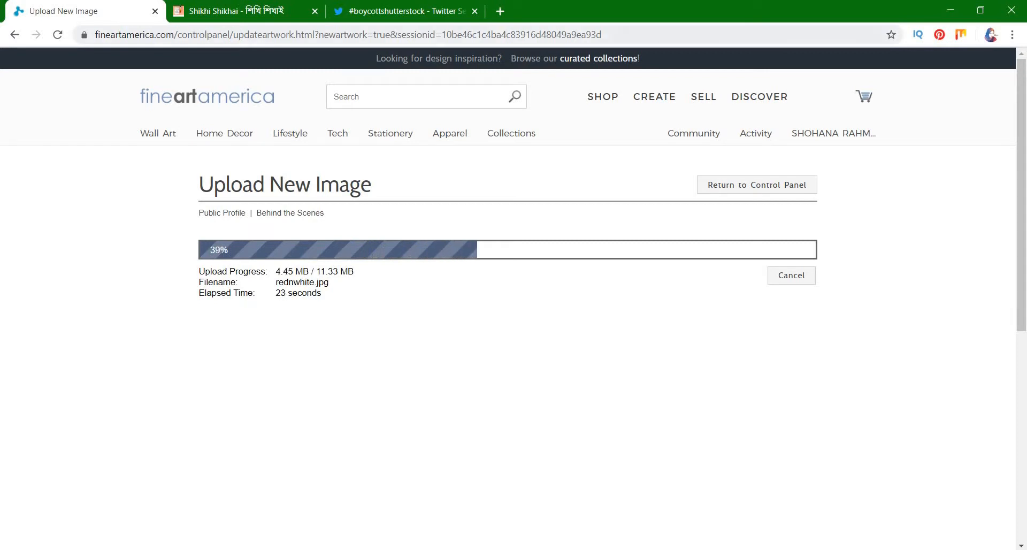
Open the ImStocker microstock keyword tool in a new browser tab and search for "red white pattern".
{"action": "left_click", "coordinate": [500, 11]}
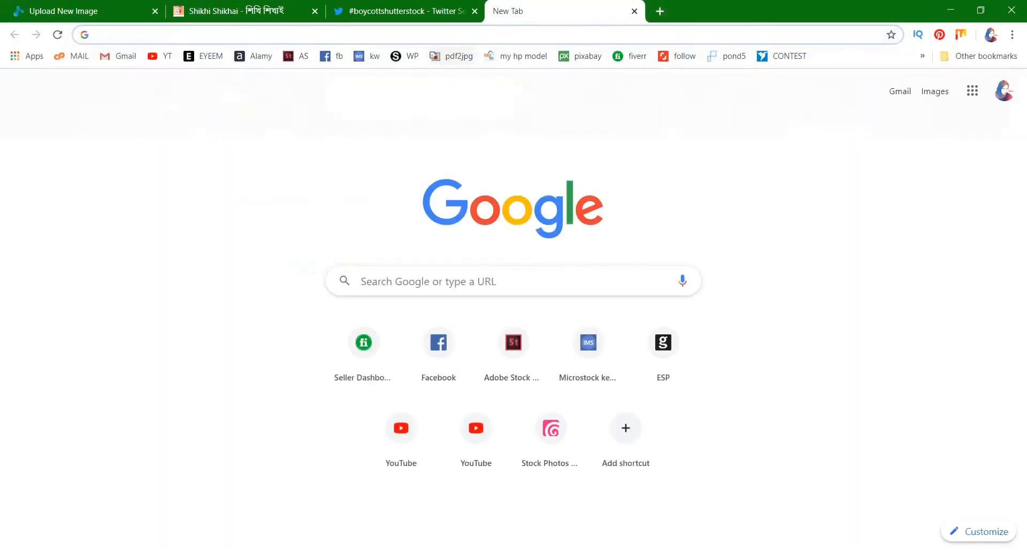
{"action": "left_click", "coordinate": [368, 56]}
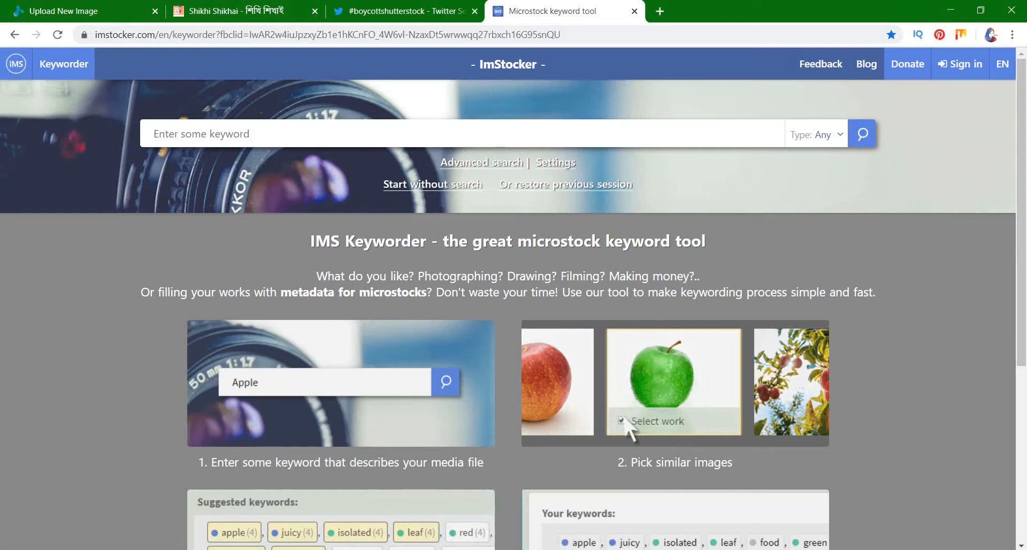
{"action": "left_click", "coordinate": [500, 138]}
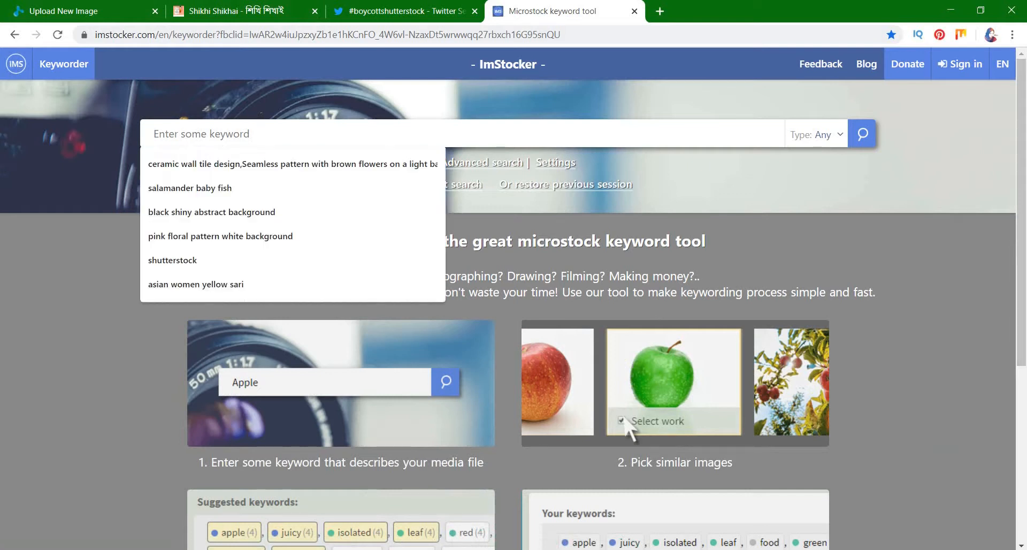
{"action": "type", "text": "e"}
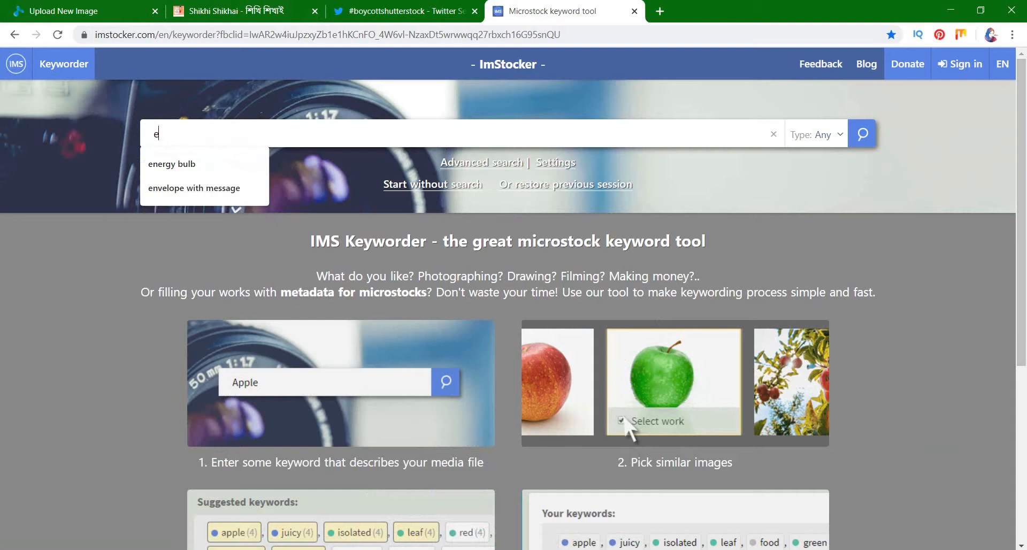
{"action": "key", "text": "BackSpace"}
{"action": "type", "text": "red"}
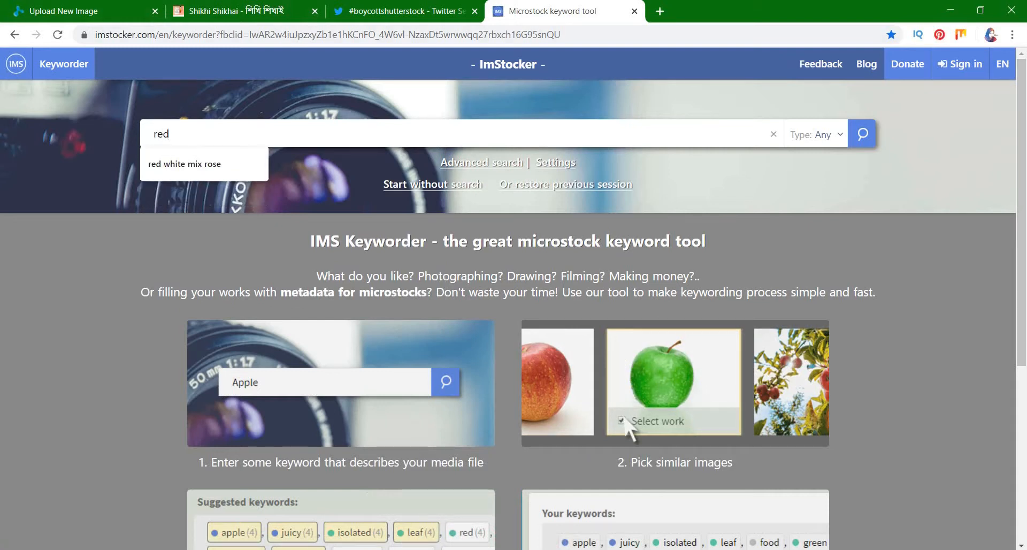
{"action": "type", "text": " wi"}
{"action": "key", "text": "BackSpace"}
{"action": "type", "text": "hite "}
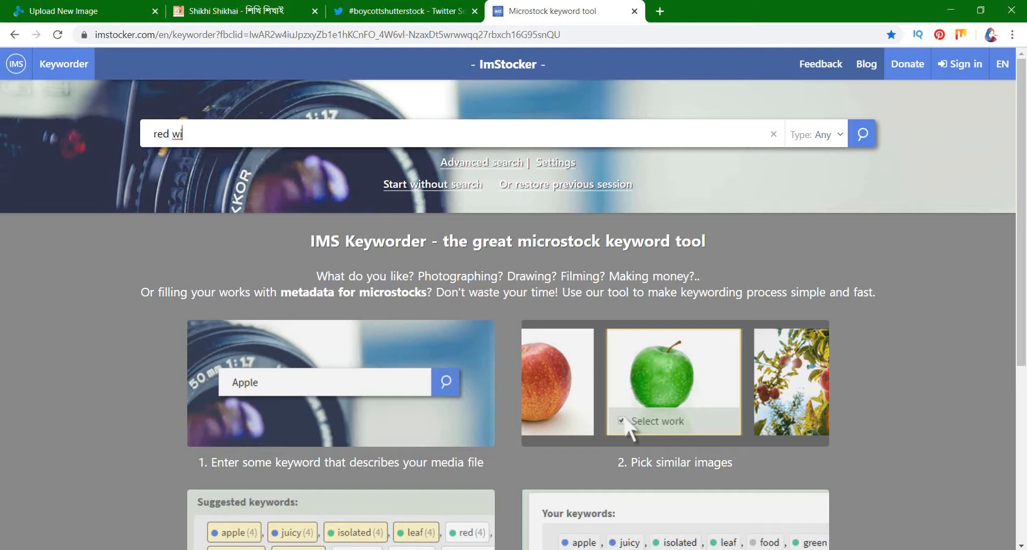
{"action": "type", "text": "pattern"}
{"action": "key", "text": "Return"}
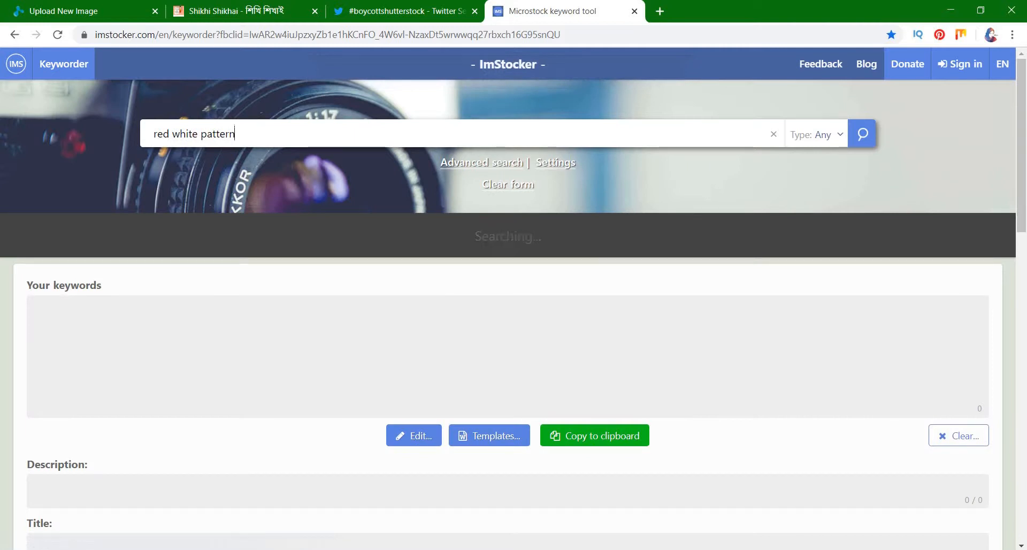
Check the upload page, then return to ImStocker and select the red checked pattern and both red diagonal-stripe works as similar images.
{"action": "key", "text": "ctrl+Tab"}
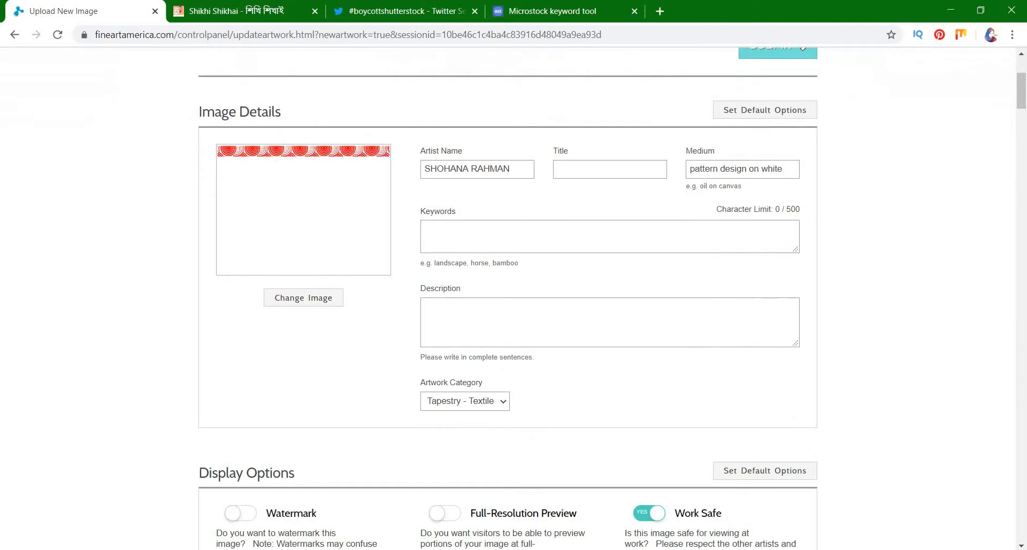
{"action": "left_click", "coordinate": [551, 10]}
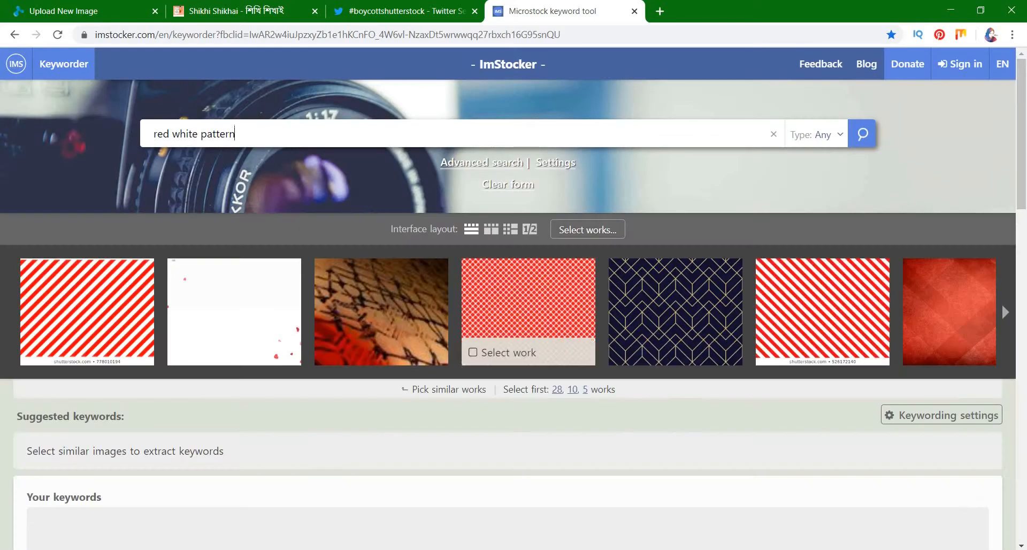
{"action": "left_click", "coordinate": [524, 326]}
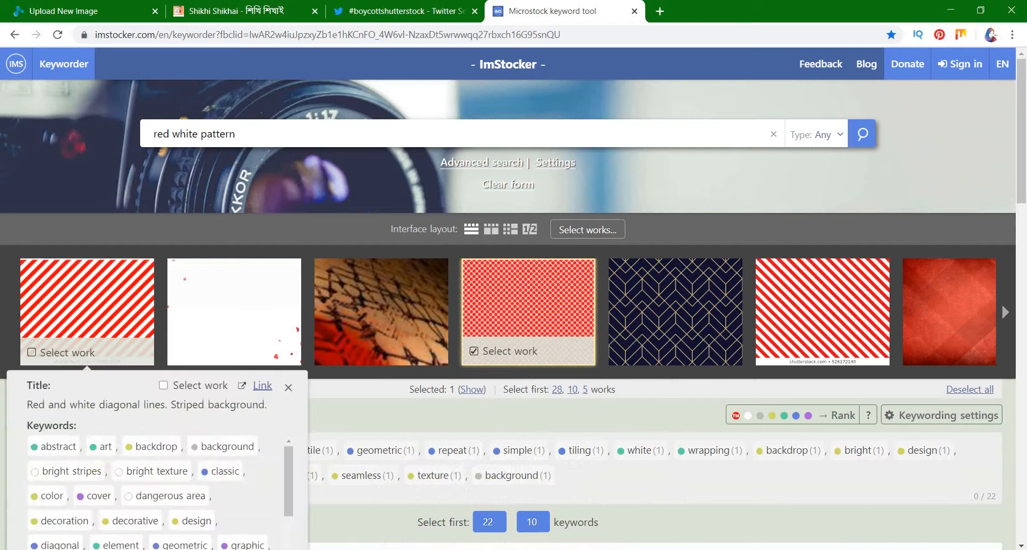
{"action": "left_click", "coordinate": [87, 321]}
{"action": "left_click", "coordinate": [818, 321]}
Select the first 50 suggested keywords and copy the resulting keyword list to the clipboard.
{"action": "scroll", "coordinate": [681, 288], "scroll_direction": "down", "scroll_amount": 3}
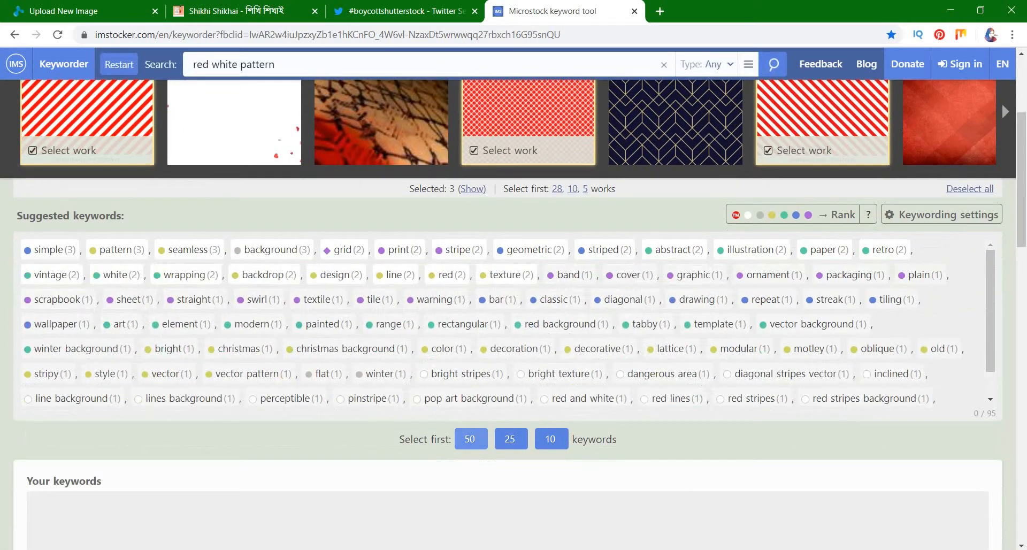
{"action": "left_click", "coordinate": [471, 438]}
{"action": "scroll", "coordinate": [866, 396], "scroll_direction": "down", "scroll_amount": 6}
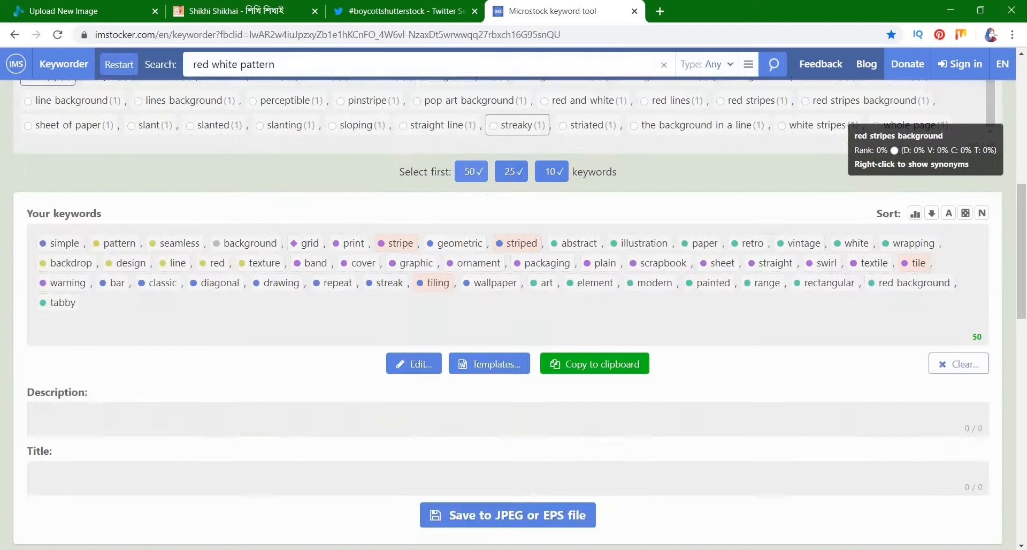
{"action": "left_click", "coordinate": [594, 363]}
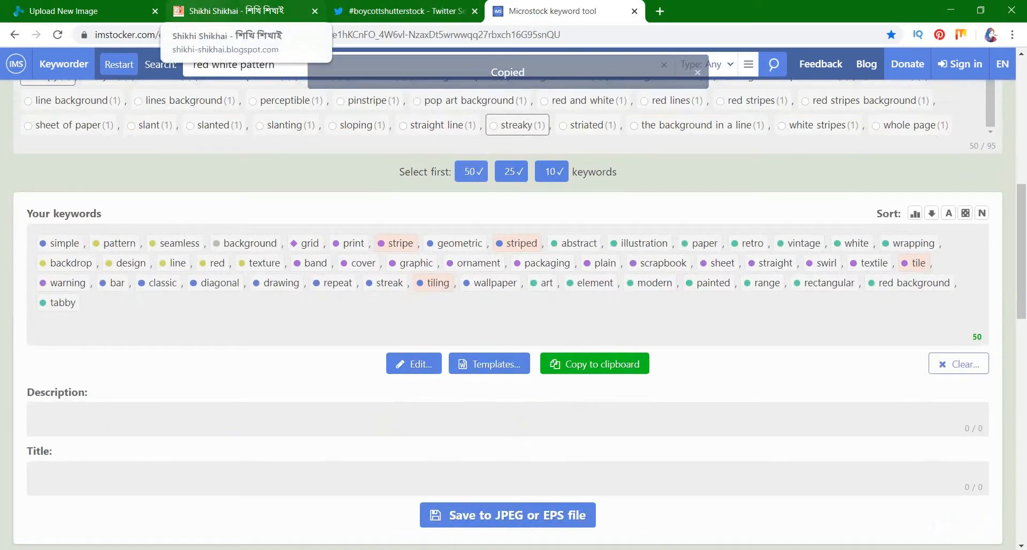
Return to the Fine Art America upload page and paste the copied keywords into the artwork's Keywords field.
{"action": "left_click", "coordinate": [80, 11]}
{"action": "left_click", "coordinate": [458, 234]}
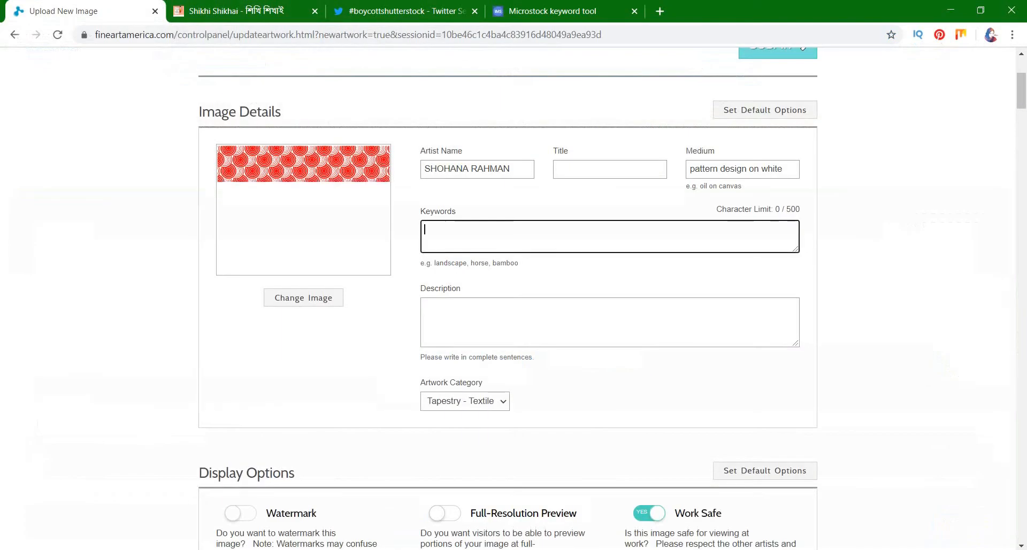
{"action": "right_click", "coordinate": [458, 233]}
{"action": "left_click", "coordinate": [488, 337]}
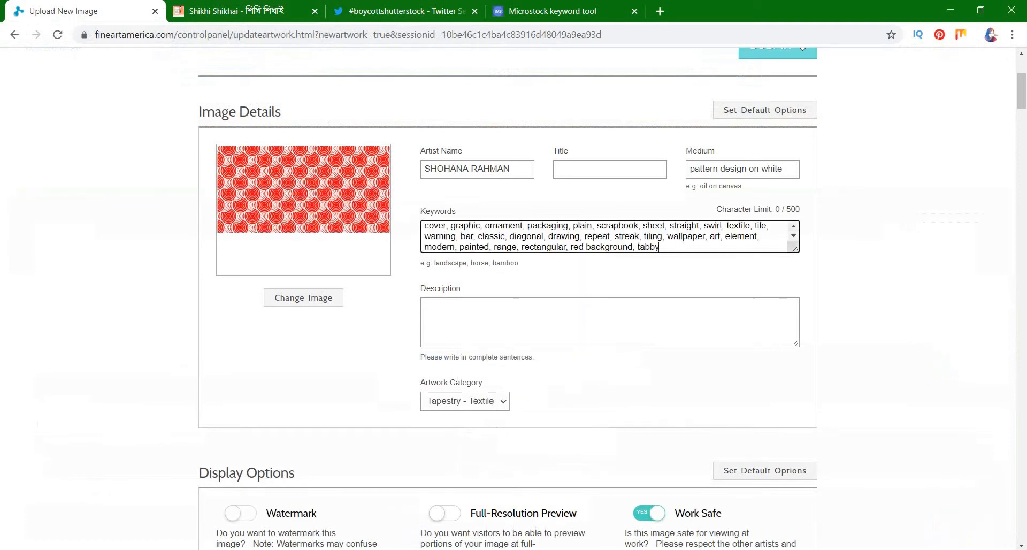
Go back to ImStocker and copy the red checked work's title, "Seamless Red & White Pattern".
{"action": "left_click", "coordinate": [484, 323]}
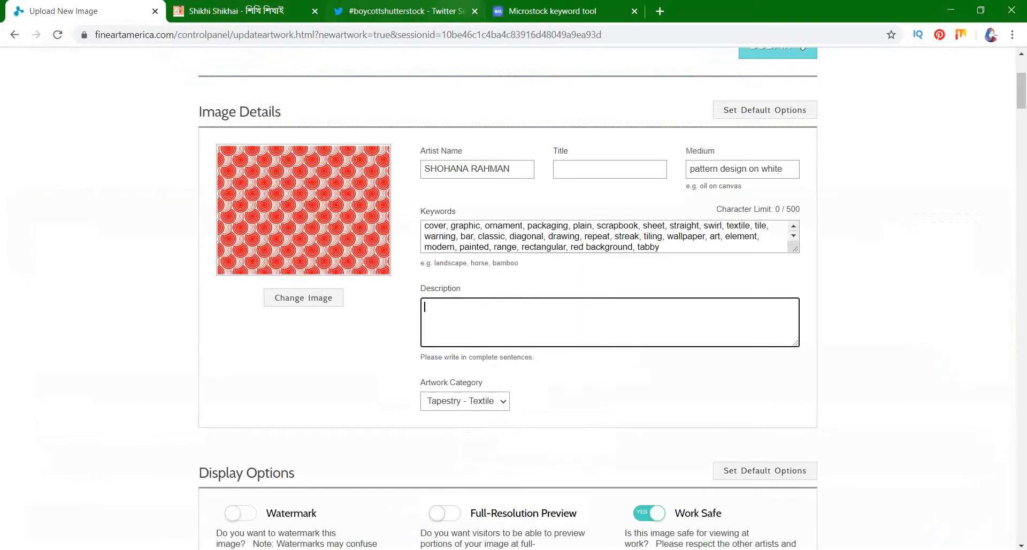
{"action": "left_click", "coordinate": [551, 10]}
{"action": "scroll", "coordinate": [508, 299], "scroll_direction": "up", "scroll_amount": 5}
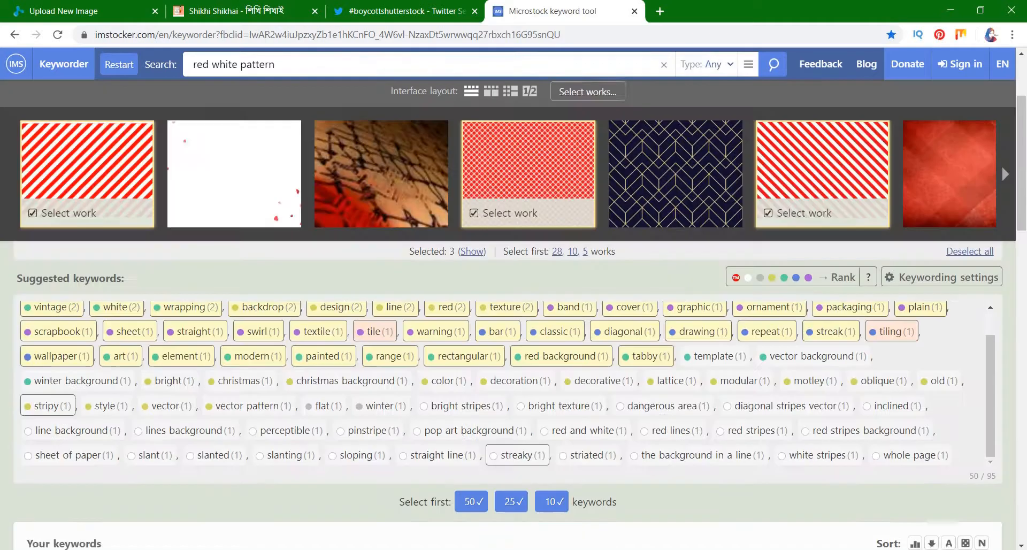
{"action": "left_click", "coordinate": [87, 171]}
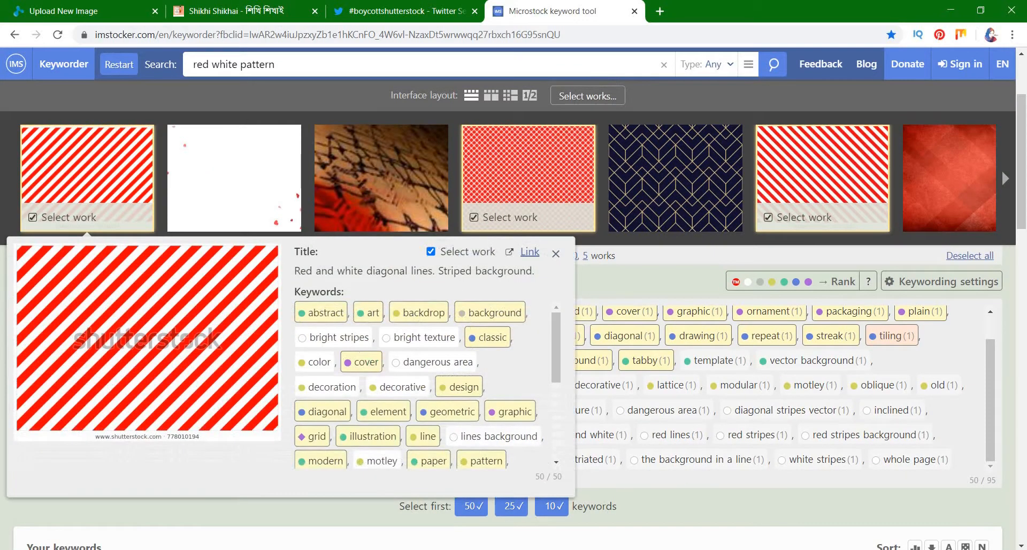
{"action": "left_click", "coordinate": [528, 171]}
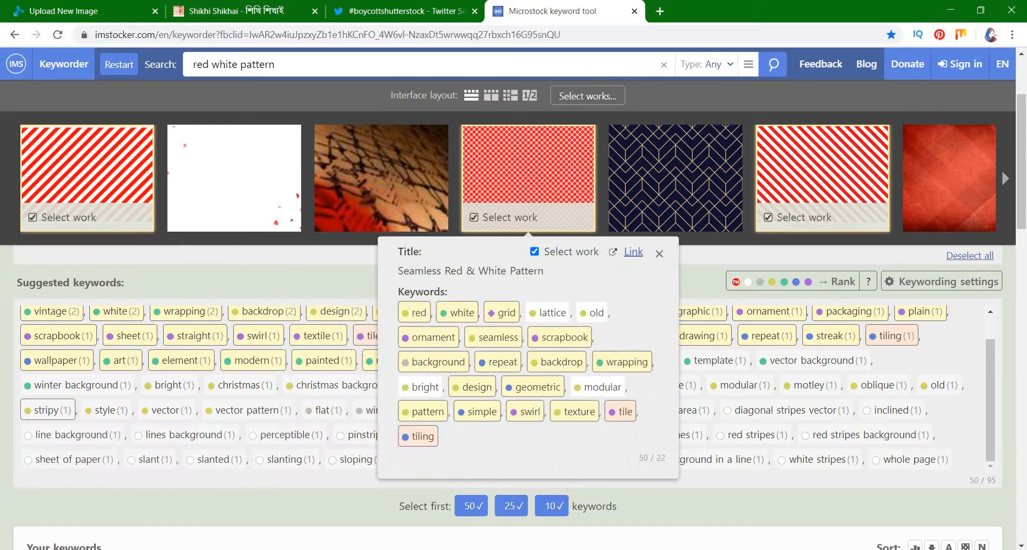
{"action": "triple_click", "coordinate": [470, 271]}
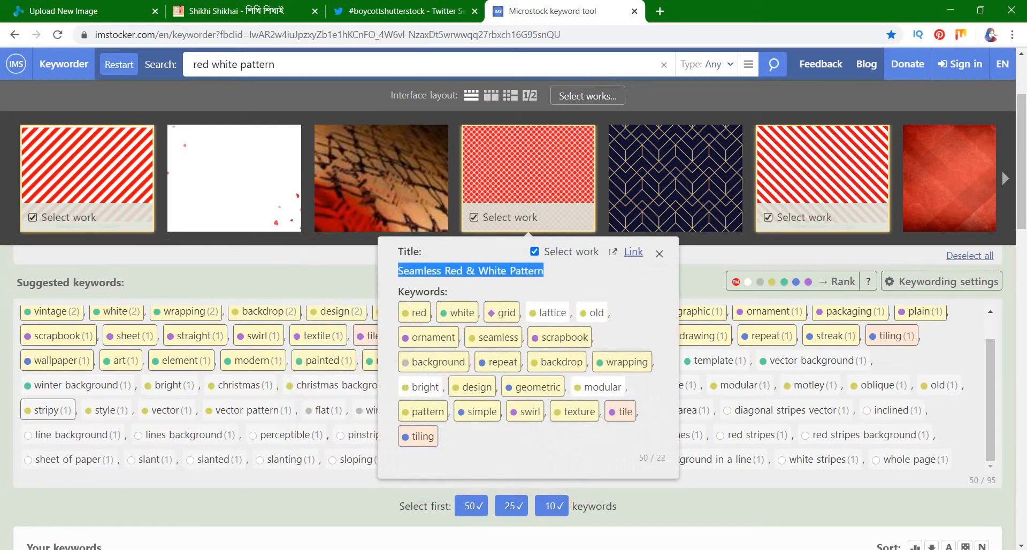
{"action": "right_click", "coordinate": [498, 272]}
{"action": "left_click", "coordinate": [484, 271]}
{"action": "double_click", "coordinate": [484, 271]}
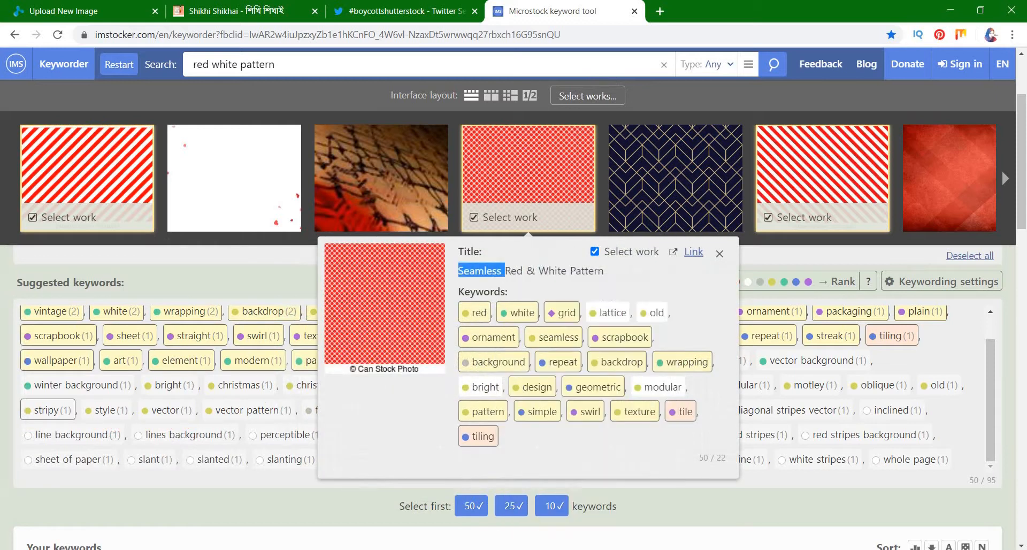
{"action": "triple_click", "coordinate": [487, 271]}
{"action": "right_click", "coordinate": [491, 270]}
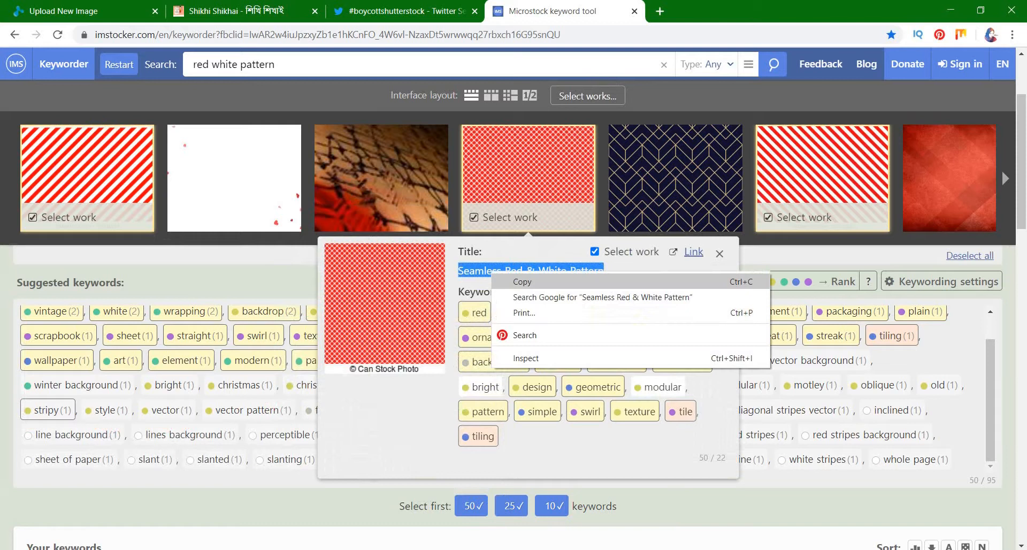
{"action": "left_click", "coordinate": [508, 282]}
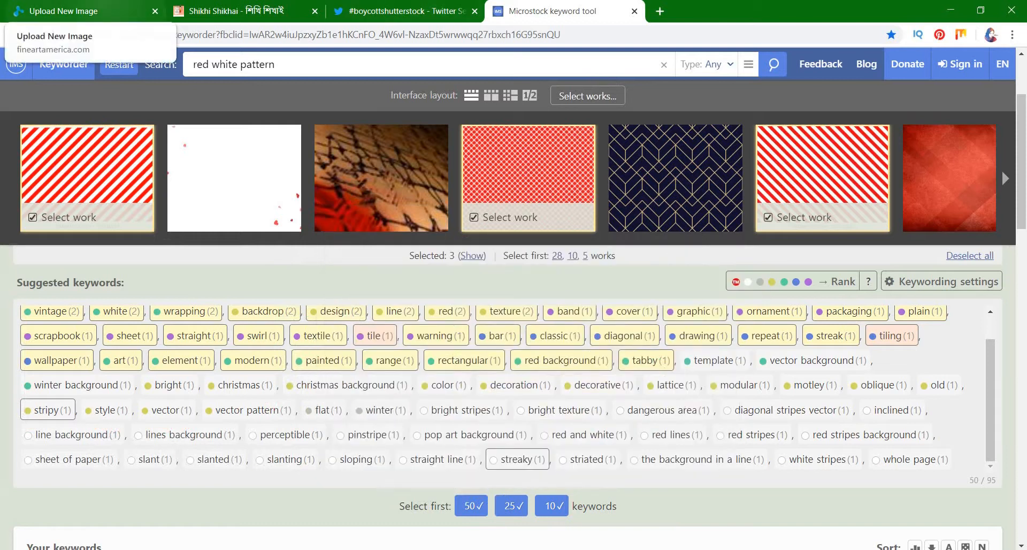
On the Fine Art America upload page, fill both the Description and the Title with the copied "Seamless Red & White Pattern".
{"action": "left_click", "coordinate": [107, 11]}
{"action": "right_click", "coordinate": [459, 317]}
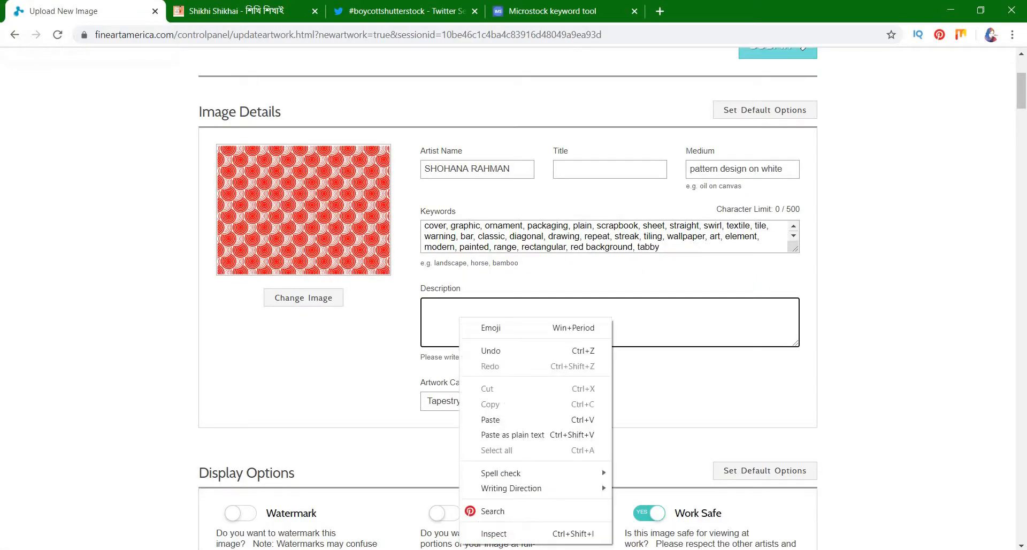
{"action": "left_click", "coordinate": [491, 419]}
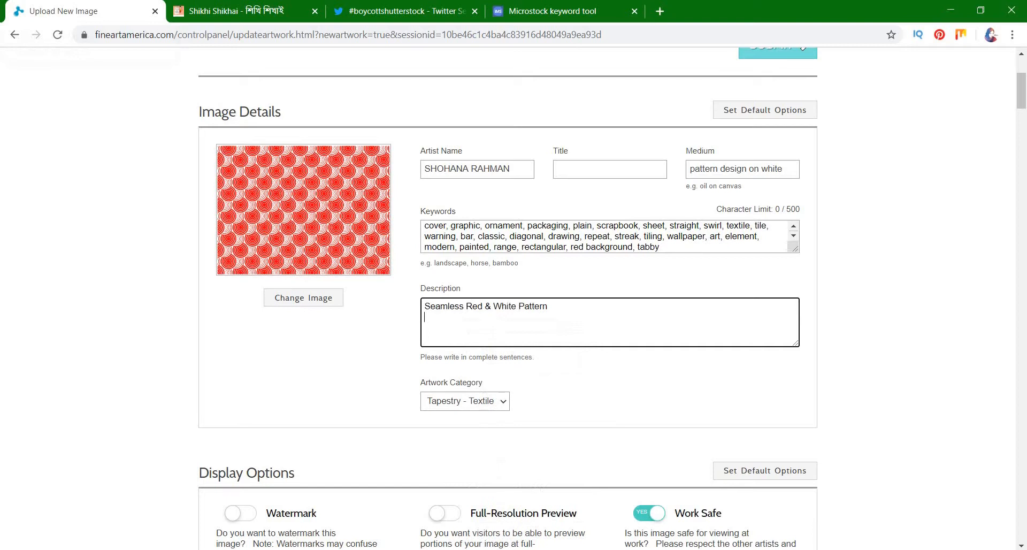
{"action": "left_click", "coordinate": [574, 169]}
{"action": "right_click", "coordinate": [575, 167]}
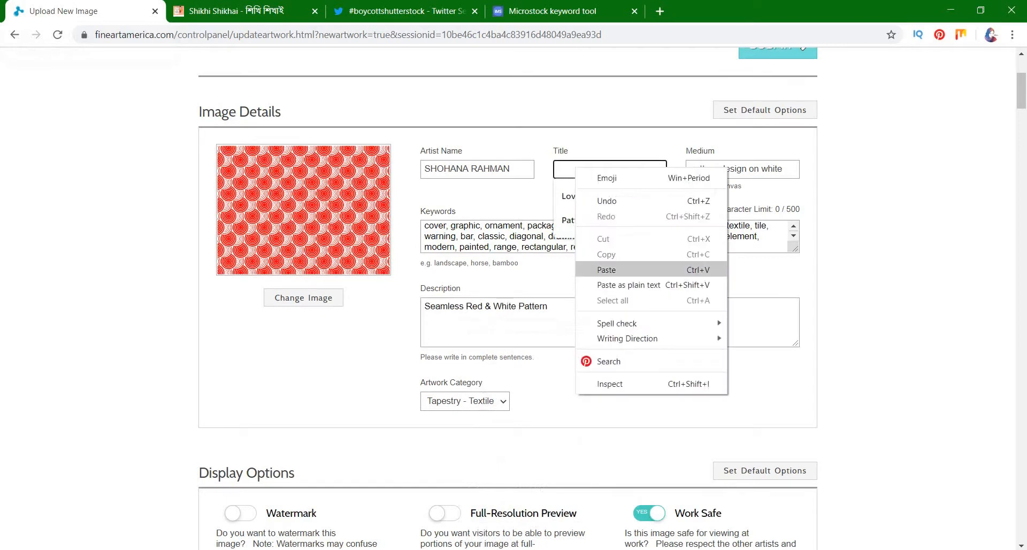
{"action": "left_click", "coordinate": [607, 269]}
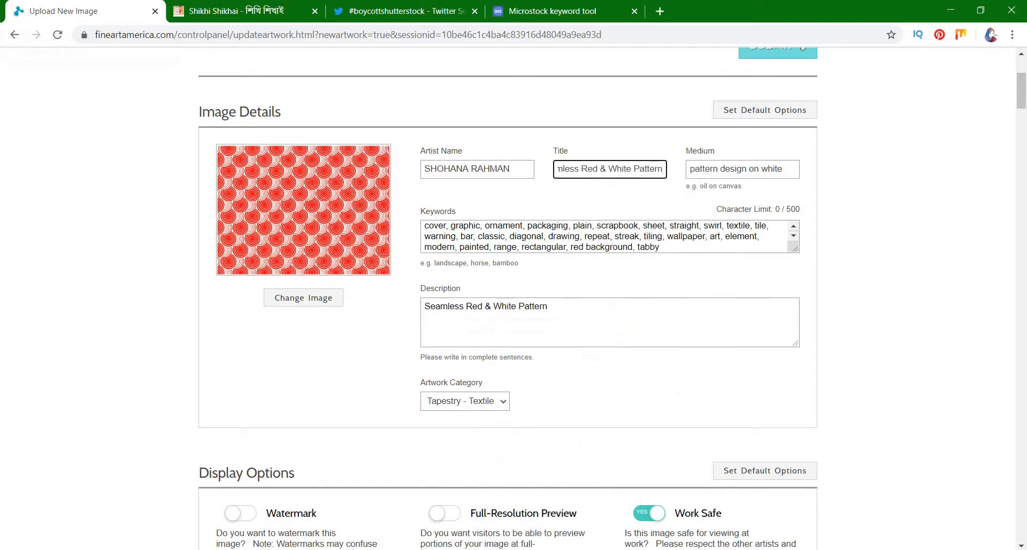
{"action": "scroll", "coordinate": [513, 294], "scroll_direction": "down", "scroll_amount": 1}
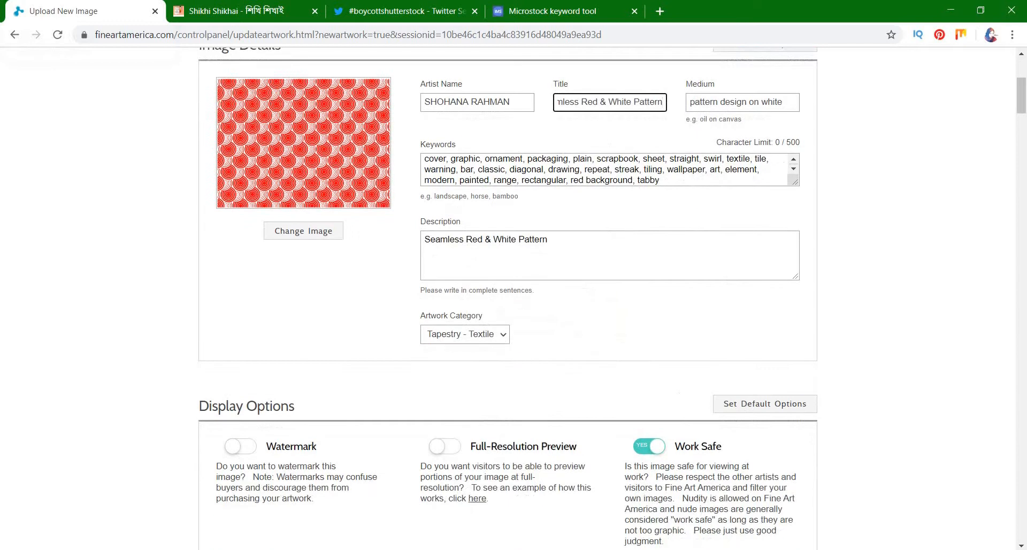
Choose Tapestry - Textile as the artwork category and turn on Full-Resolution Preview in the display options.
{"action": "left_click", "coordinate": [465, 334]}
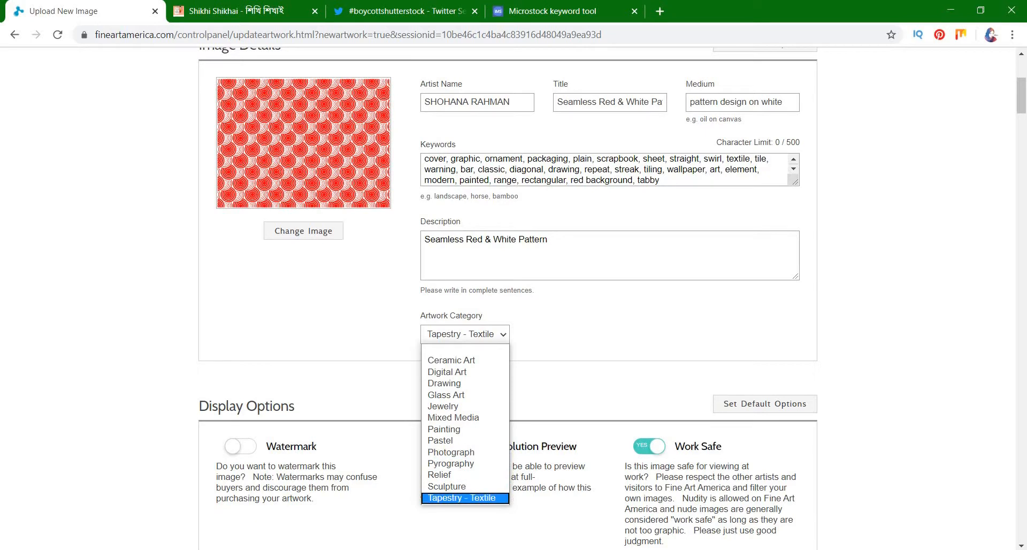
{"action": "left_click", "coordinate": [461, 498]}
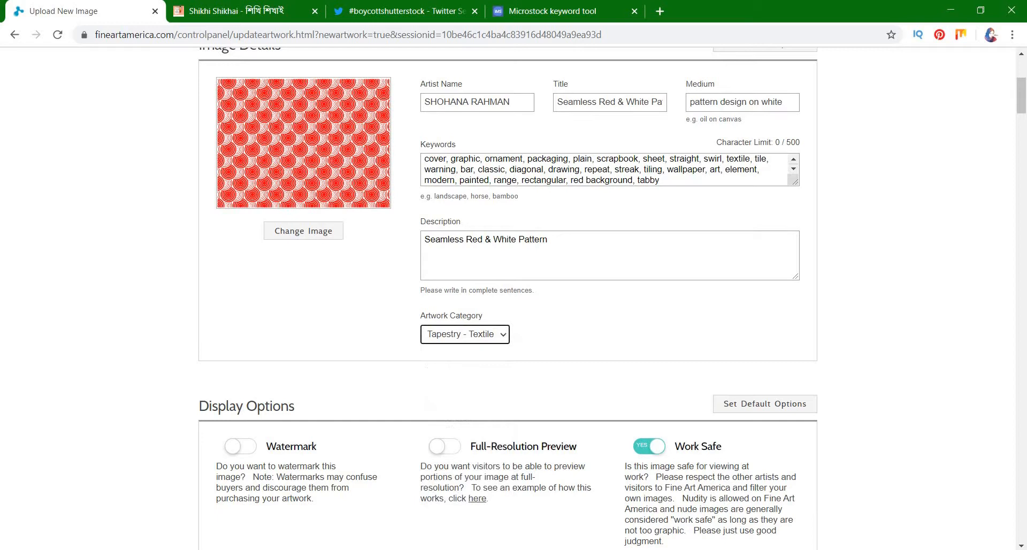
{"action": "scroll", "coordinate": [508, 297], "scroll_direction": "down", "scroll_amount": 3}
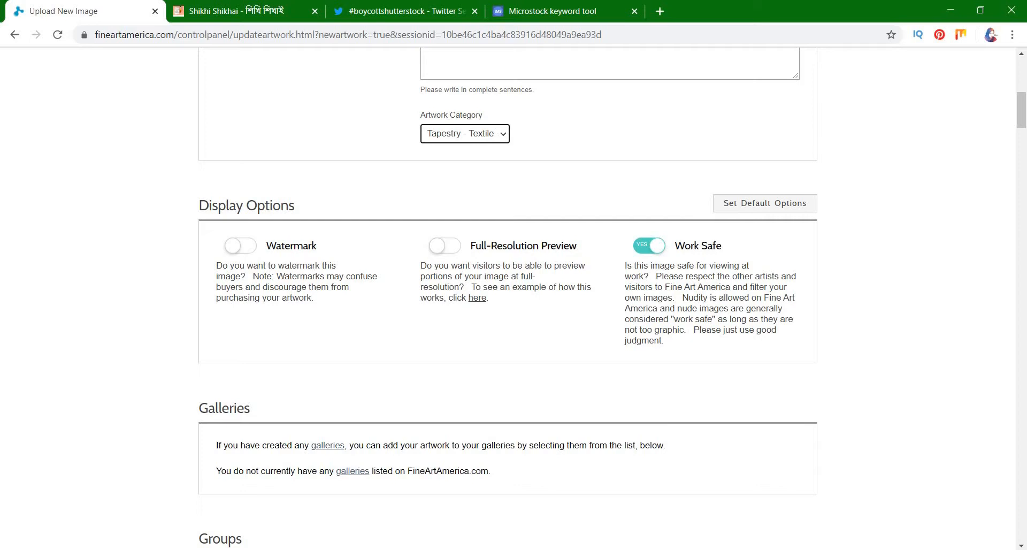
{"action": "left_click", "coordinate": [445, 245]}
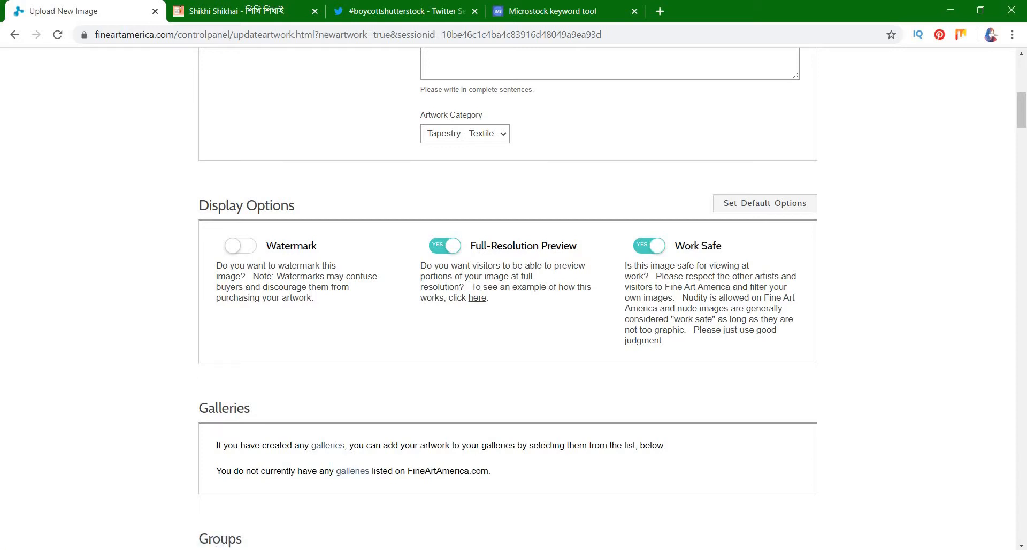
Add the artwork to all four groups: Daily Promotion, Lady Photographers and Artists, Promote your work here, and The Road To Self Promotion.
{"action": "scroll", "coordinate": [514, 298], "scroll_direction": "up", "scroll_amount": 6}
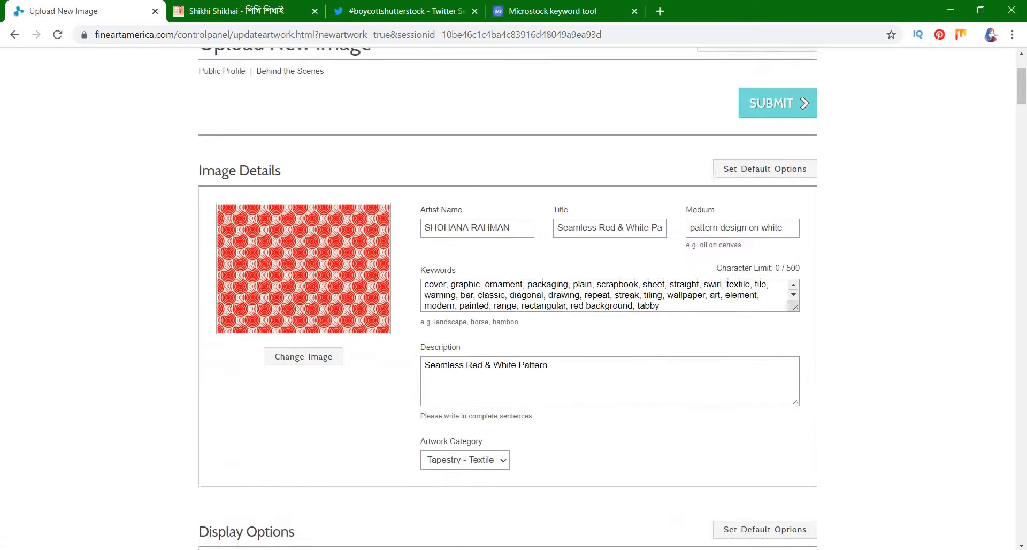
{"action": "scroll", "coordinate": [303, 277], "scroll_direction": "down", "scroll_amount": 7}
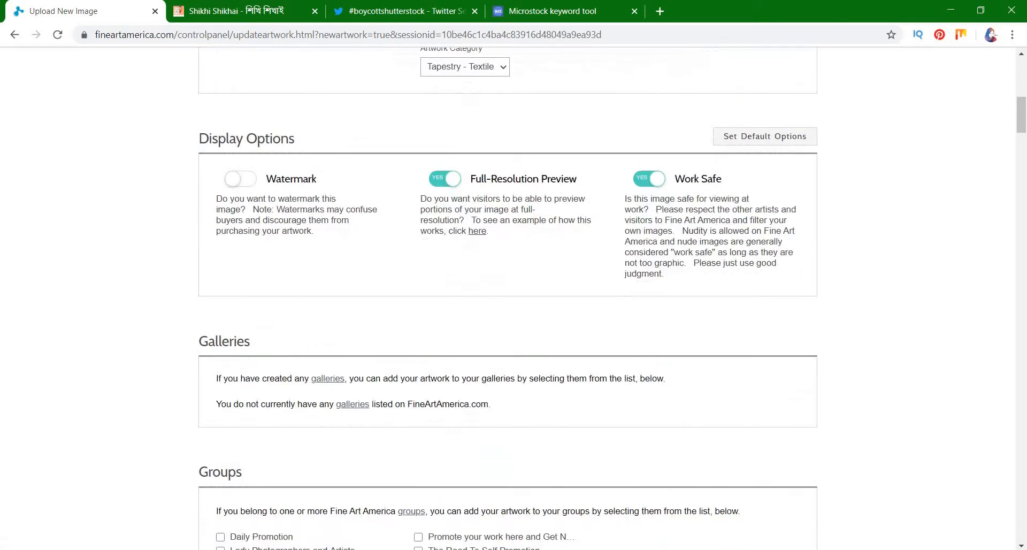
{"action": "scroll", "coordinate": [514, 298], "scroll_direction": "down", "scroll_amount": 2}
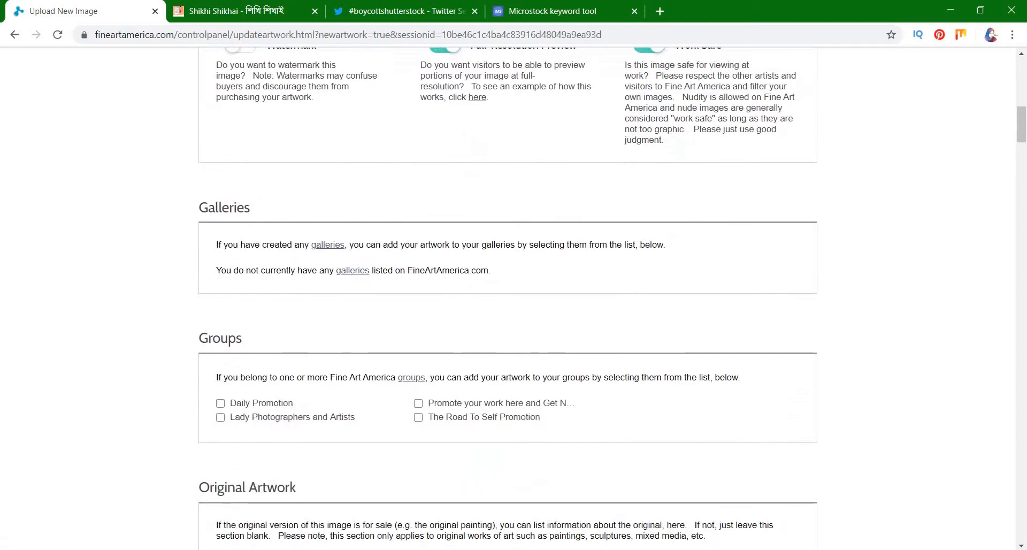
{"action": "scroll", "coordinate": [513, 298], "scroll_direction": "down", "scroll_amount": 2}
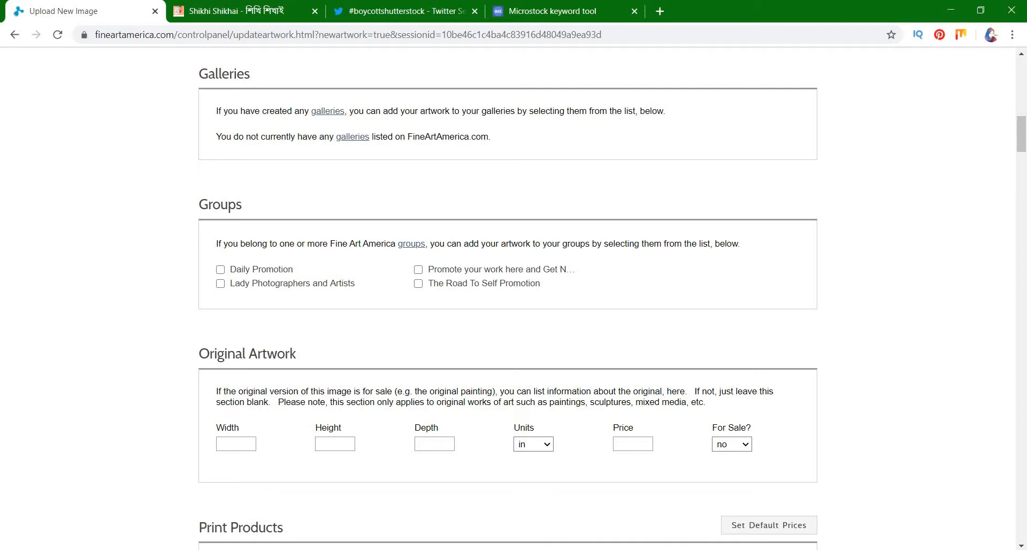
{"action": "left_click", "coordinate": [221, 269]}
{"action": "left_click", "coordinate": [221, 284]}
{"action": "left_click", "coordinate": [419, 270]}
{"action": "left_click", "coordinate": [418, 283]}
Set the original artwork's units to px and its dimensions to width 4000, height 3000 and depth 300.
{"action": "scroll", "coordinate": [508, 299], "scroll_direction": "down", "scroll_amount": 3}
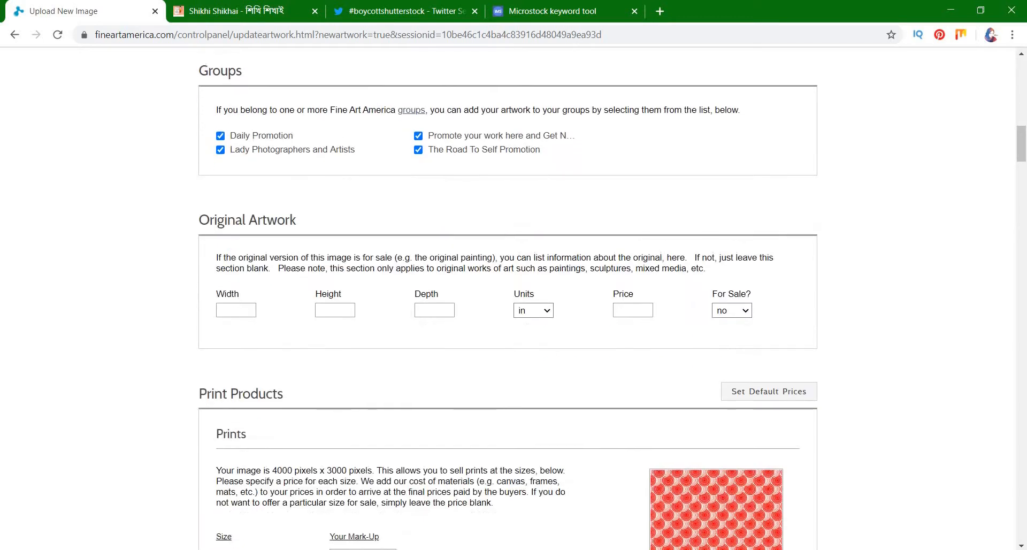
{"action": "left_click", "coordinate": [534, 311]}
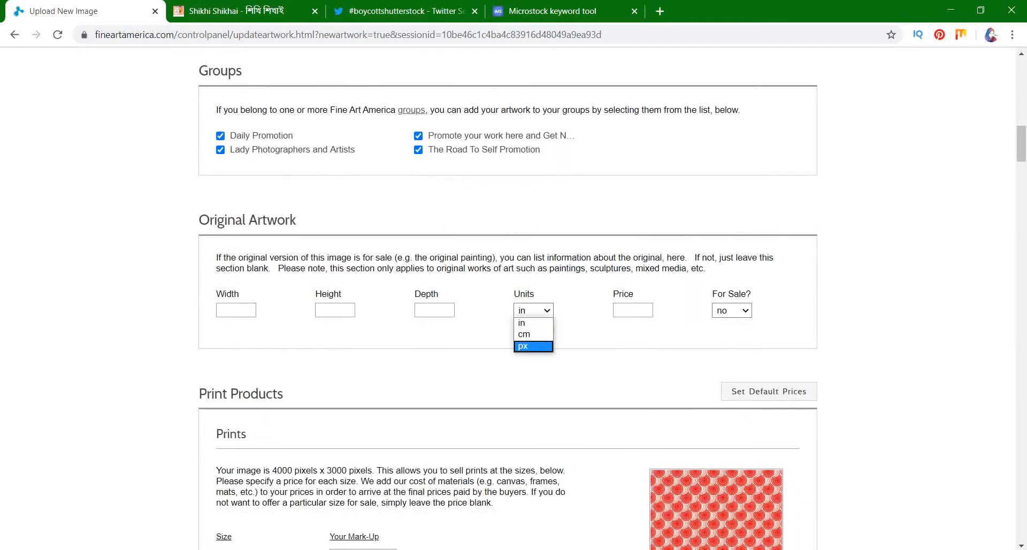
{"action": "key", "text": "Return"}
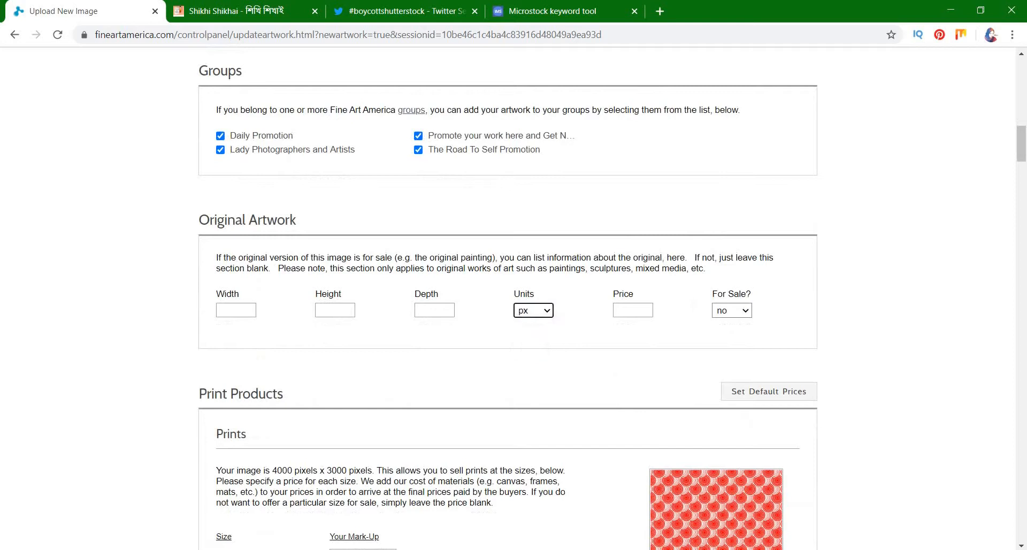
{"action": "left_click", "coordinate": [235, 311]}
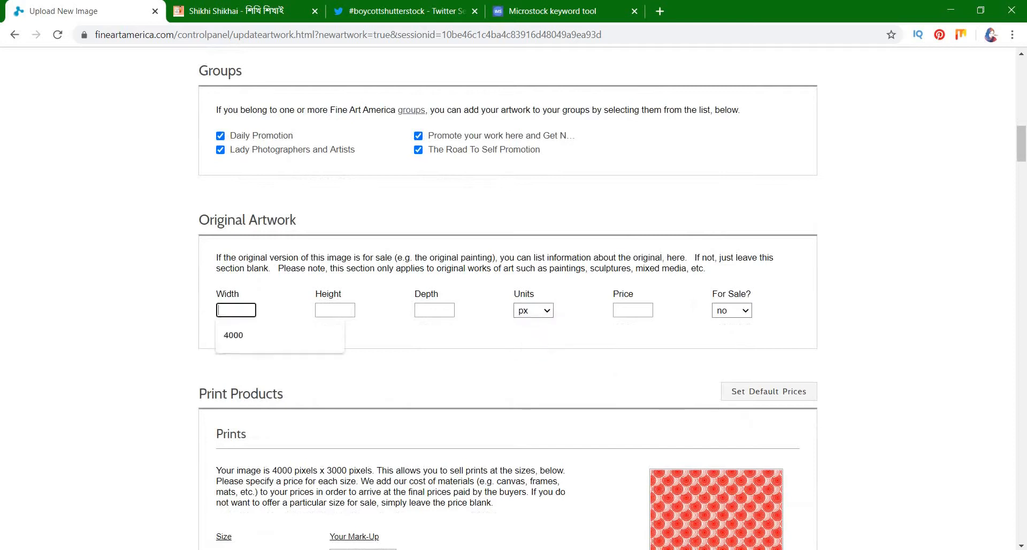
{"action": "key", "text": "Down"}
{"action": "key", "text": "Return"}
{"action": "key", "text": "Tab"}
{"action": "key", "text": "Down"}
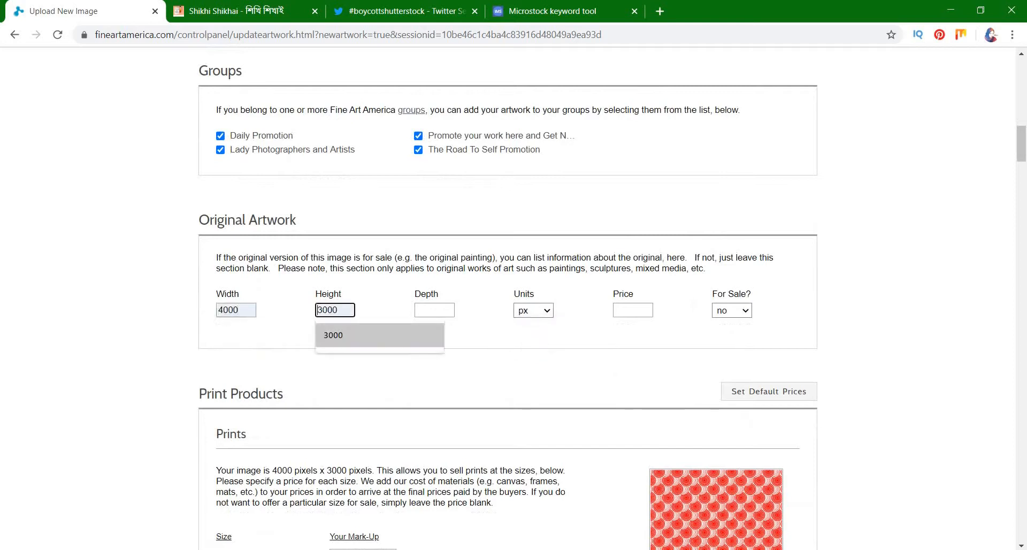
{"action": "key", "text": "Return"}
{"action": "key", "text": "Tab"}
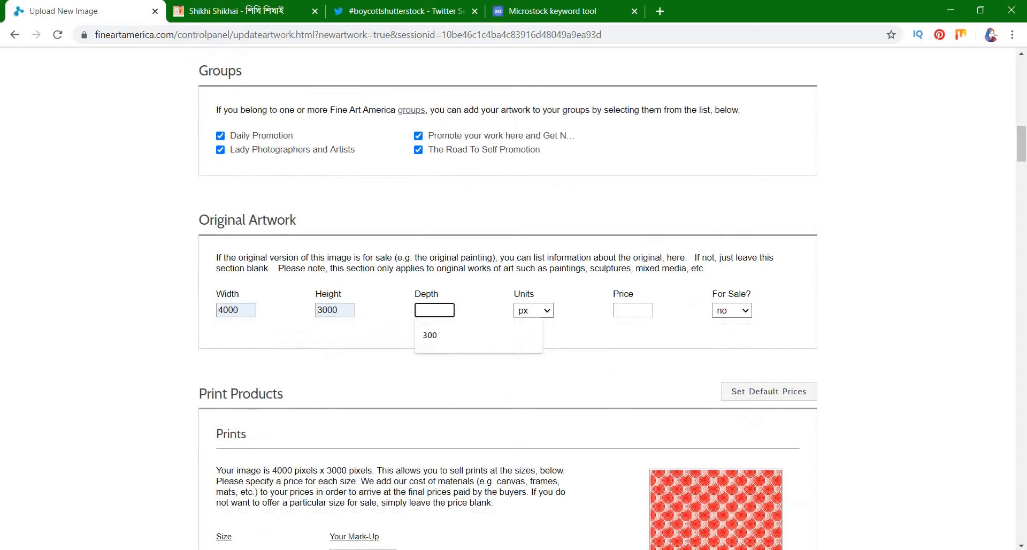
{"action": "key", "text": "Down"}
{"action": "key", "text": "Return"}
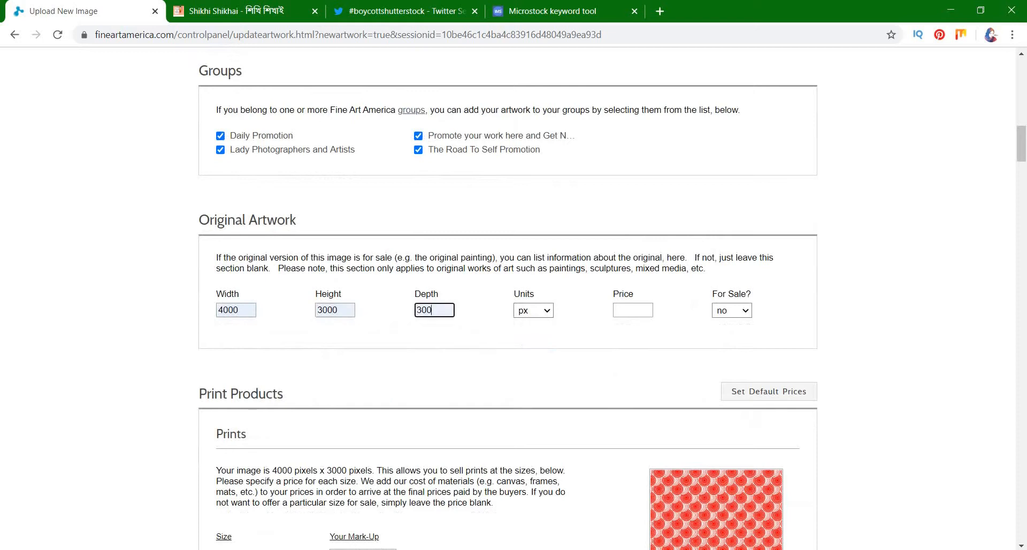
Mark the original artwork as for sale and set its price to 10.
{"action": "left_click", "coordinate": [731, 310]}
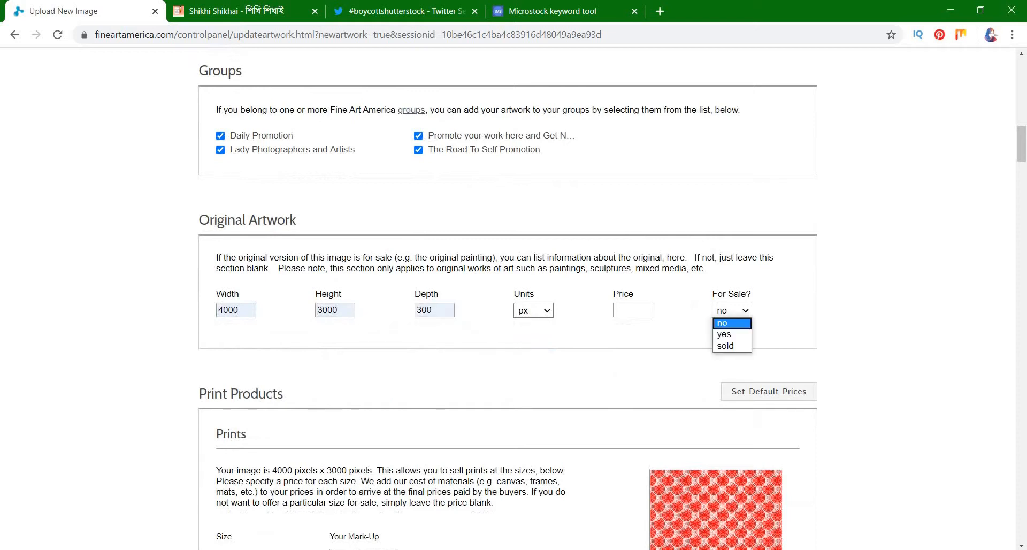
{"action": "key", "text": "Down"}
{"action": "key", "text": "Return"}
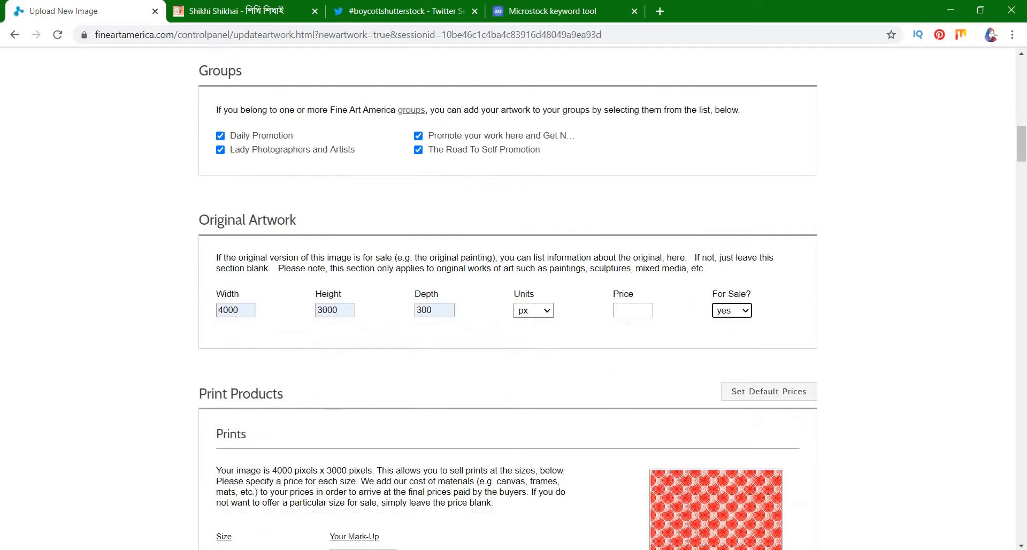
{"action": "left_click", "coordinate": [632, 310]}
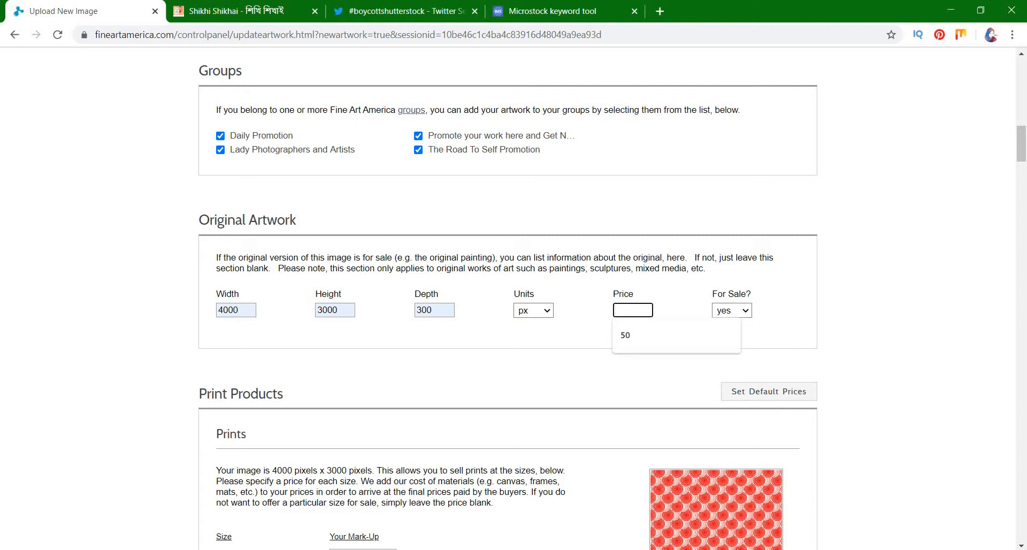
{"action": "type", "text": "10"}
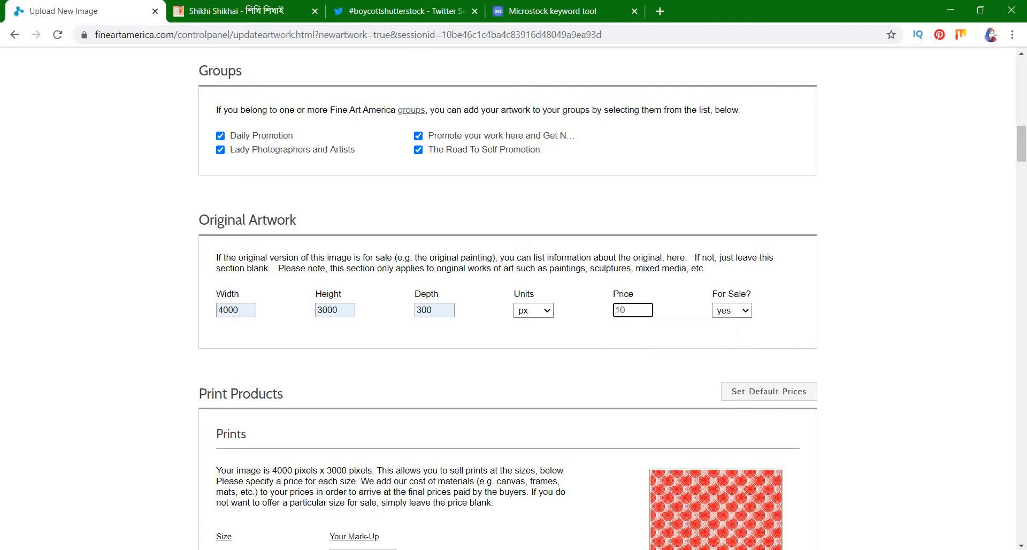
Review the mark-up fields, base prices and previews of the print products, from Prints through Face Masks, and the streaming and Facebook options.
{"action": "scroll", "coordinate": [717, 385], "scroll_direction": "down", "scroll_amount": 2}
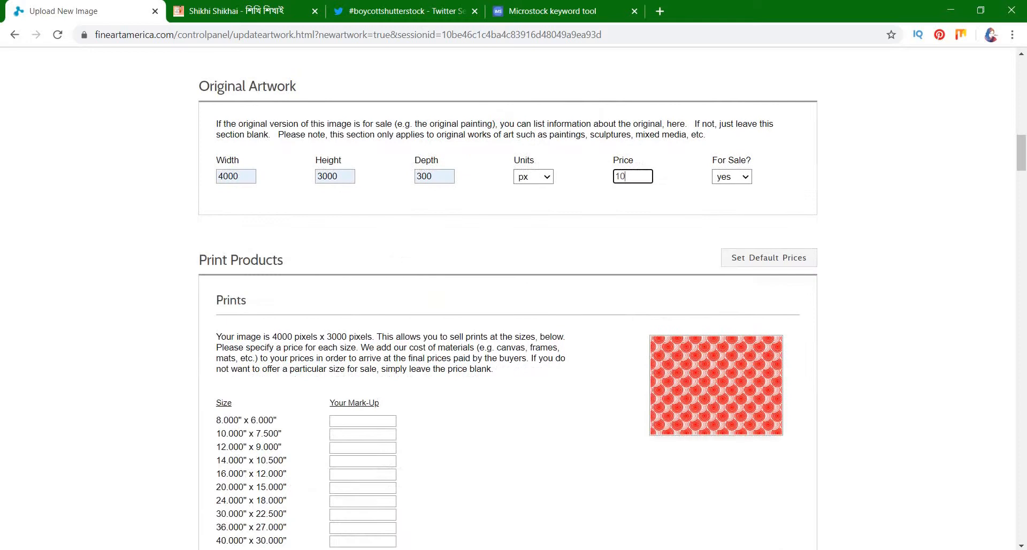
{"action": "scroll", "coordinate": [514, 299], "scroll_direction": "down", "scroll_amount": 2}
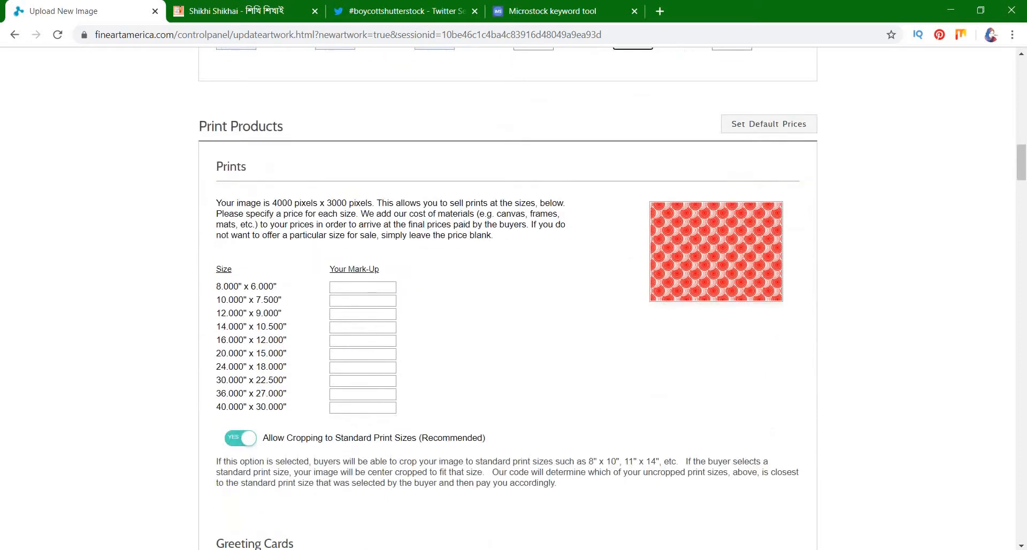
{"action": "scroll", "coordinate": [514, 299], "scroll_direction": "up", "scroll_amount": 15}
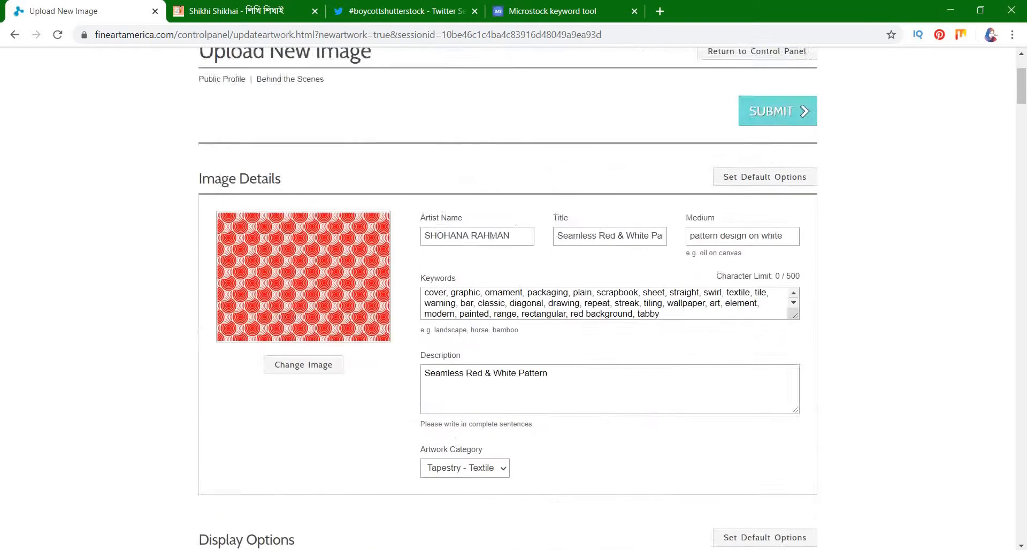
{"action": "scroll", "coordinate": [514, 299], "scroll_direction": "down", "scroll_amount": 12}
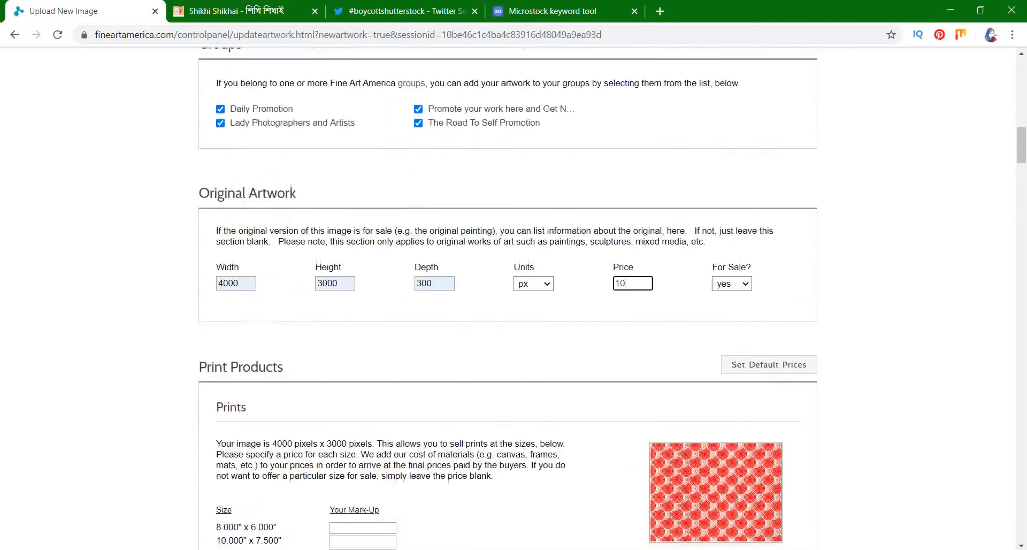
{"action": "scroll", "coordinate": [513, 300], "scroll_direction": "down", "scroll_amount": 2}
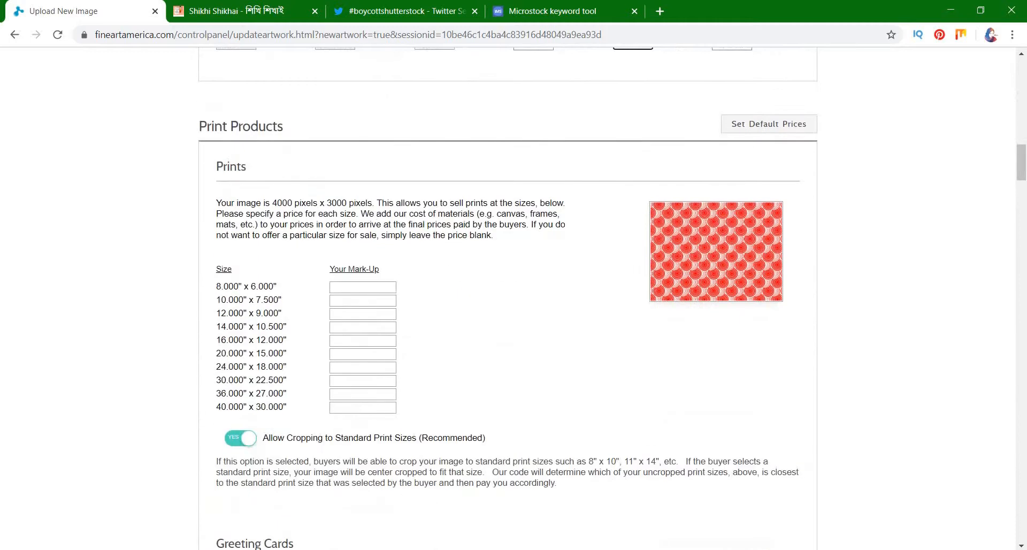
{"action": "scroll", "coordinate": [513, 300], "scroll_direction": "up", "scroll_amount": 2}
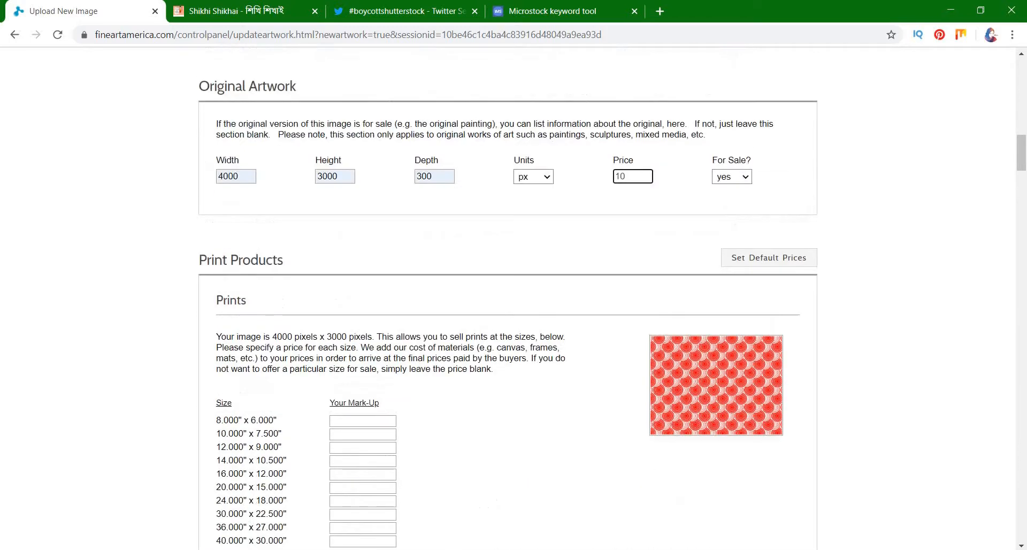
{"action": "scroll", "coordinate": [514, 299], "scroll_direction": "down", "scroll_amount": 3}
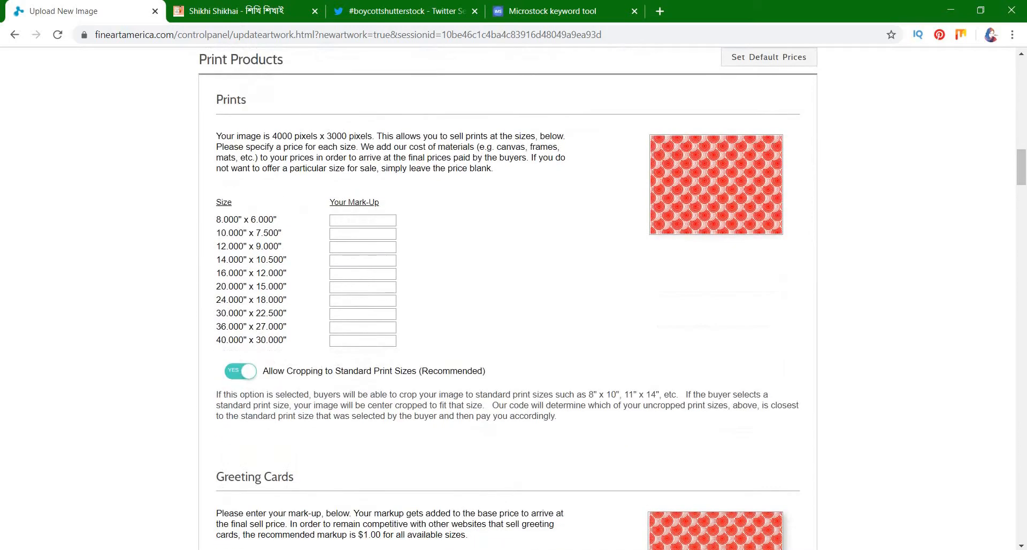
{"action": "scroll", "coordinate": [513, 300], "scroll_direction": "down", "scroll_amount": 6}
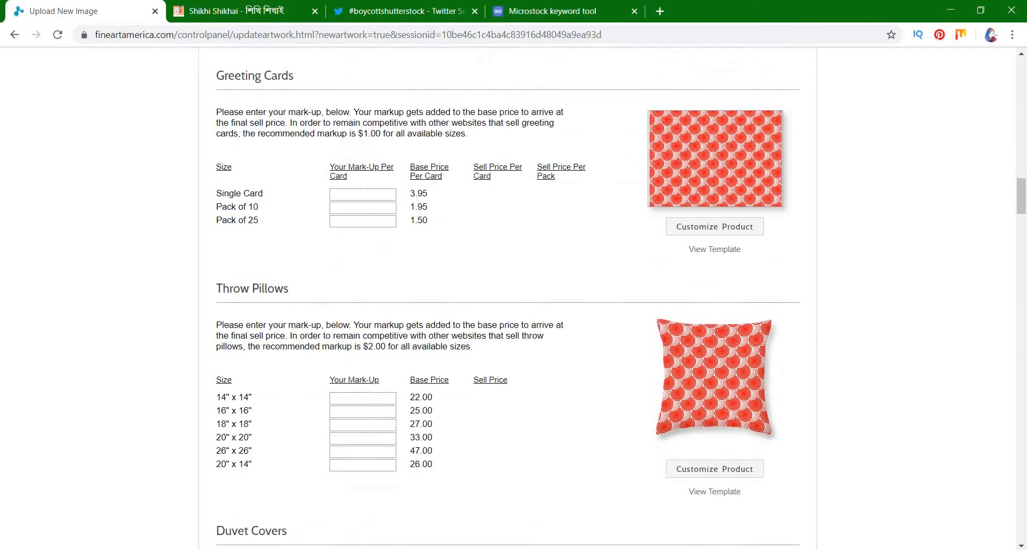
{"action": "scroll", "coordinate": [714, 305], "scroll_direction": "down", "scroll_amount": 4}
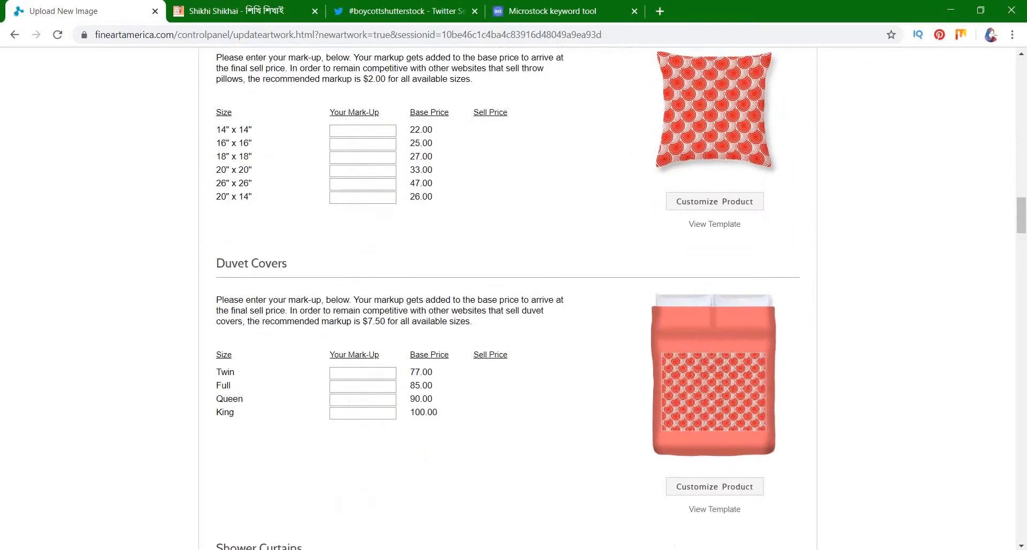
{"action": "scroll", "coordinate": [714, 305], "scroll_direction": "down", "scroll_amount": 8}
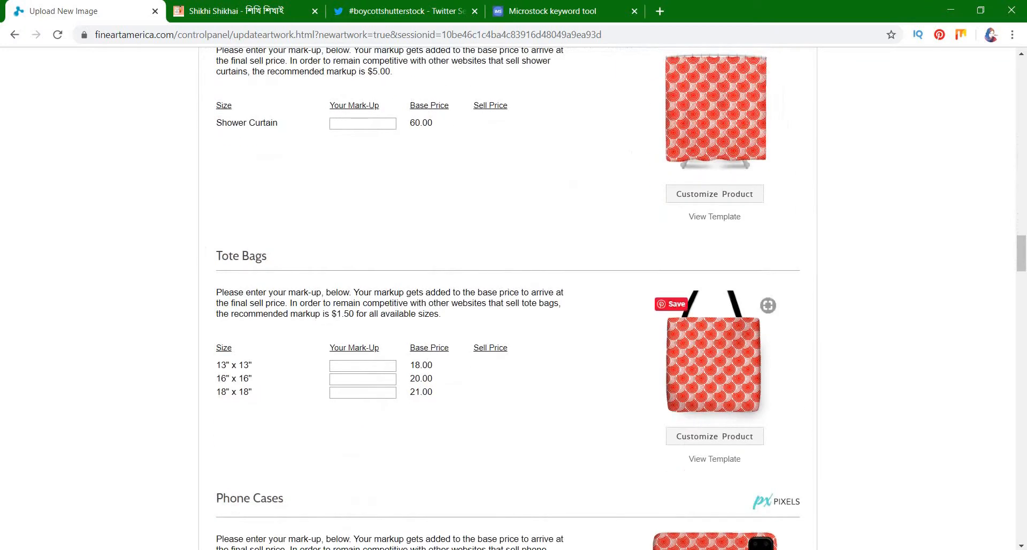
{"action": "scroll", "coordinate": [714, 305], "scroll_direction": "down", "scroll_amount": 3}
{"action": "scroll", "coordinate": [714, 304], "scroll_direction": "down", "scroll_amount": 3}
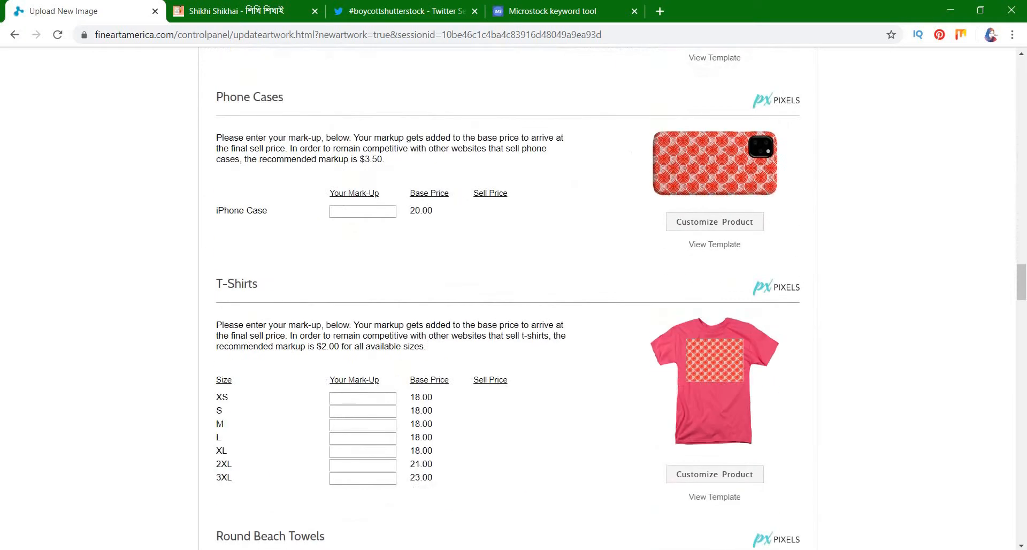
{"action": "scroll", "coordinate": [714, 305], "scroll_direction": "down", "scroll_amount": 4}
{"action": "scroll", "coordinate": [714, 305], "scroll_direction": "down", "scroll_amount": 5}
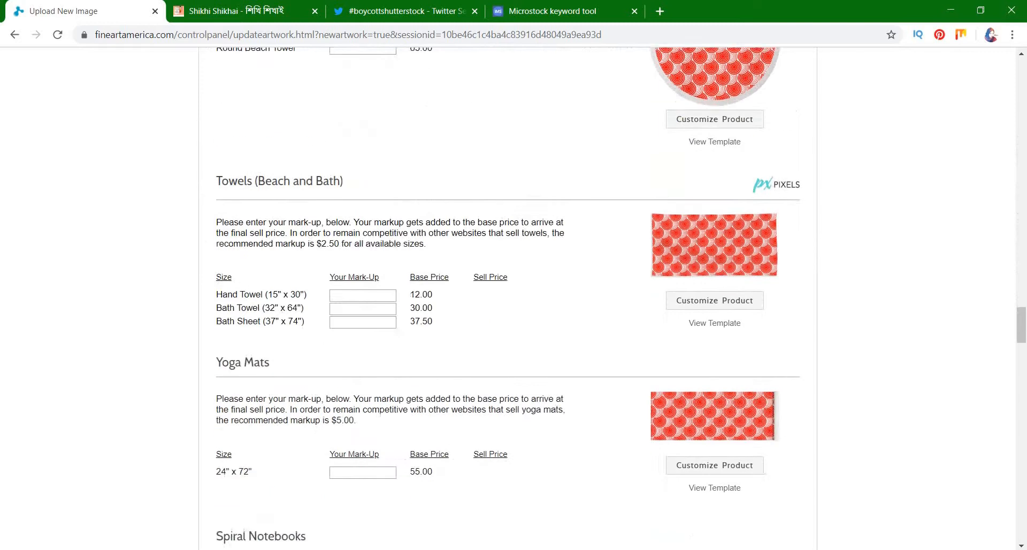
{"action": "scroll", "coordinate": [714, 305], "scroll_direction": "down", "scroll_amount": 9}
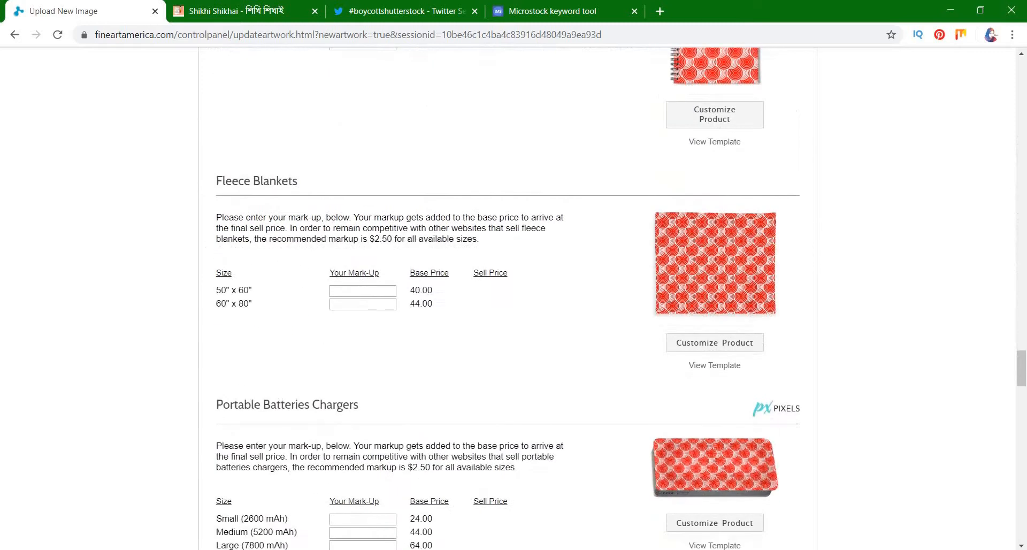
{"action": "scroll", "coordinate": [620, 298], "scroll_direction": "up", "scroll_amount": 4}
{"action": "scroll", "coordinate": [513, 298], "scroll_direction": "down", "scroll_amount": 4}
{"action": "scroll", "coordinate": [513, 298], "scroll_direction": "down", "scroll_amount": 4}
{"action": "scroll", "coordinate": [513, 298], "scroll_direction": "down", "scroll_amount": 10}
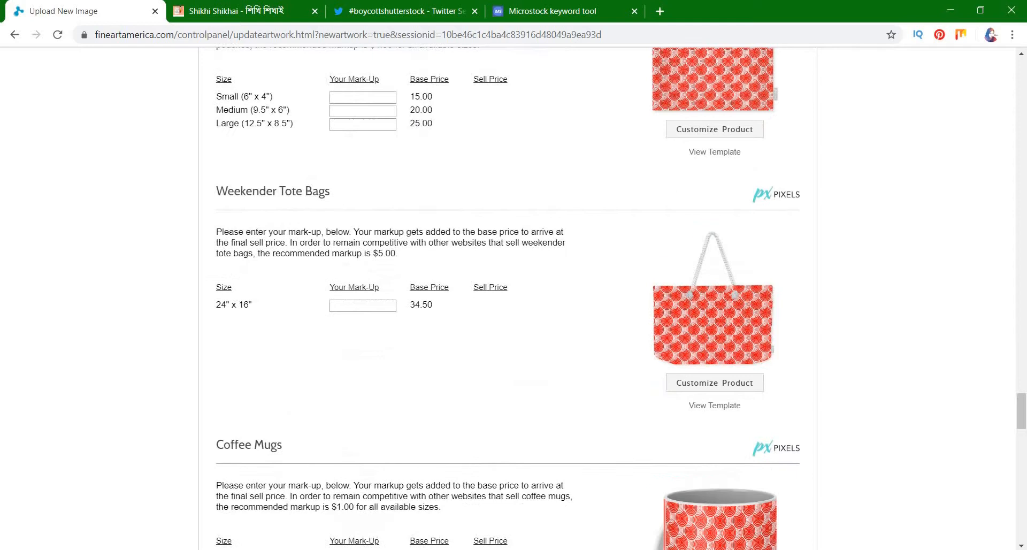
{"action": "scroll", "coordinate": [513, 298], "scroll_direction": "down", "scroll_amount": 9}
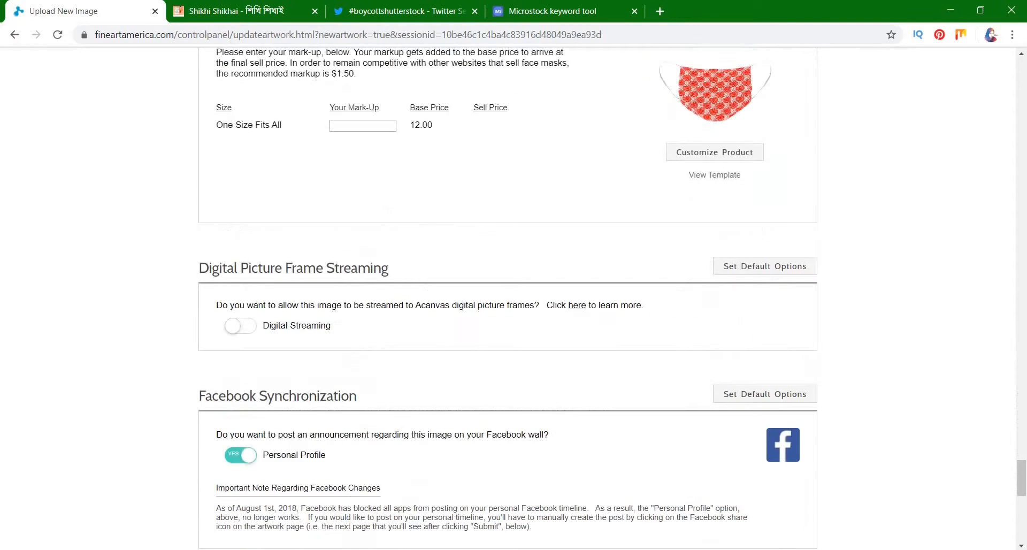
{"action": "scroll", "coordinate": [513, 298], "scroll_direction": "up", "scroll_amount": 1}
{"action": "scroll", "coordinate": [715, 419], "scroll_direction": "up", "scroll_amount": 3}
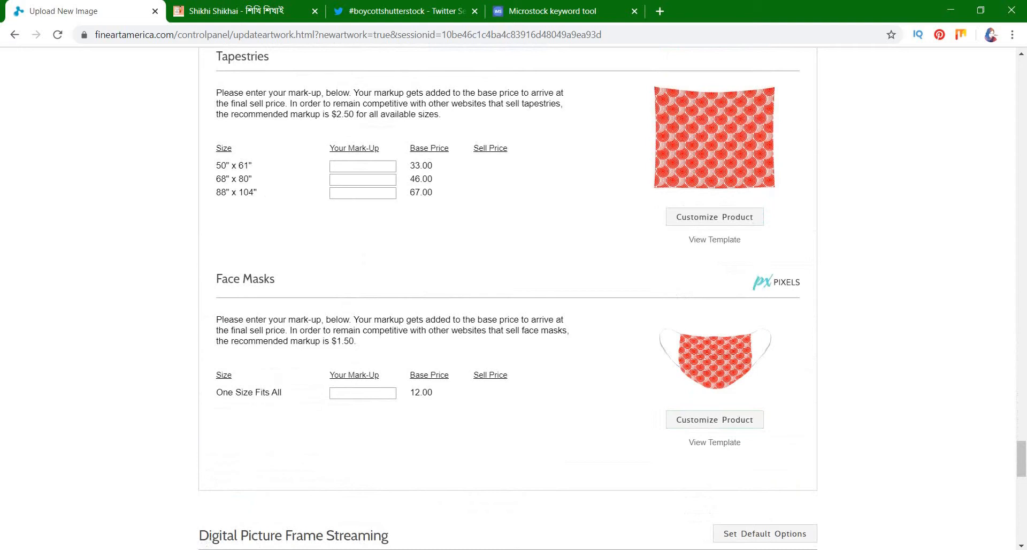
Review the product mark-up sections again, going back from Face Masks to Prints and the original artwork data.
{"action": "scroll", "coordinate": [507, 298], "scroll_direction": "up", "scroll_amount": 2}
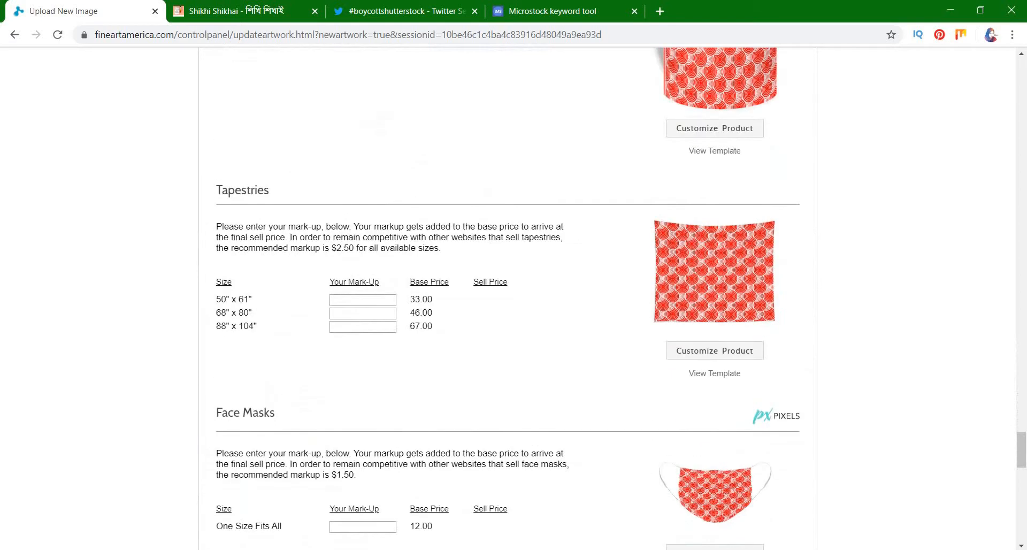
{"action": "scroll", "coordinate": [508, 299], "scroll_direction": "up", "scroll_amount": 14}
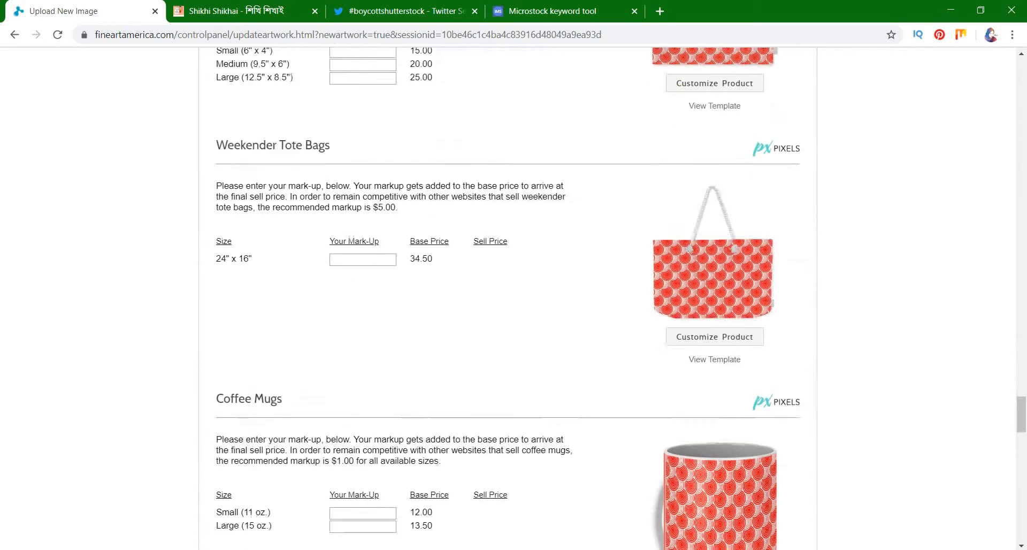
{"action": "scroll", "coordinate": [507, 298], "scroll_direction": "up", "scroll_amount": 18}
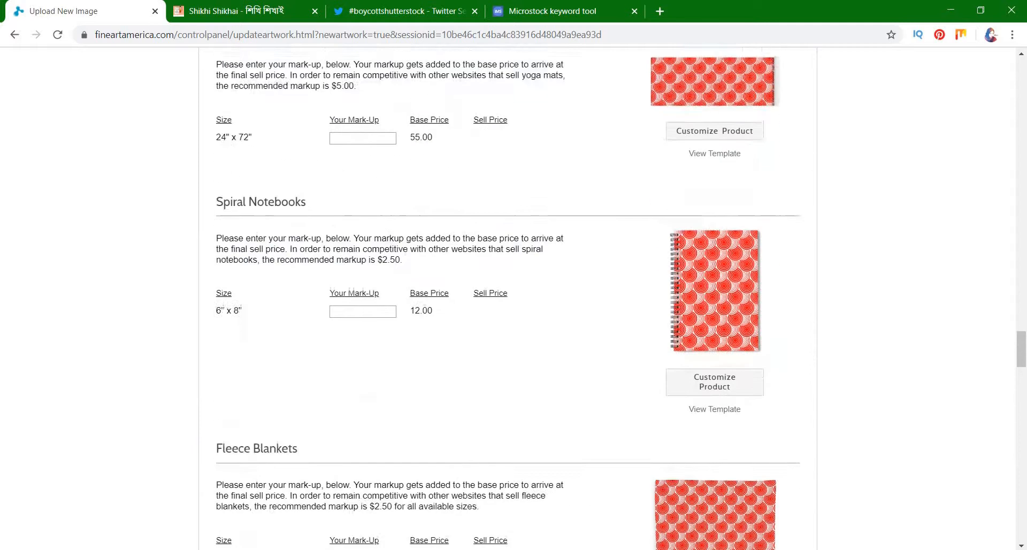
{"action": "scroll", "coordinate": [508, 298], "scroll_direction": "up", "scroll_amount": 3}
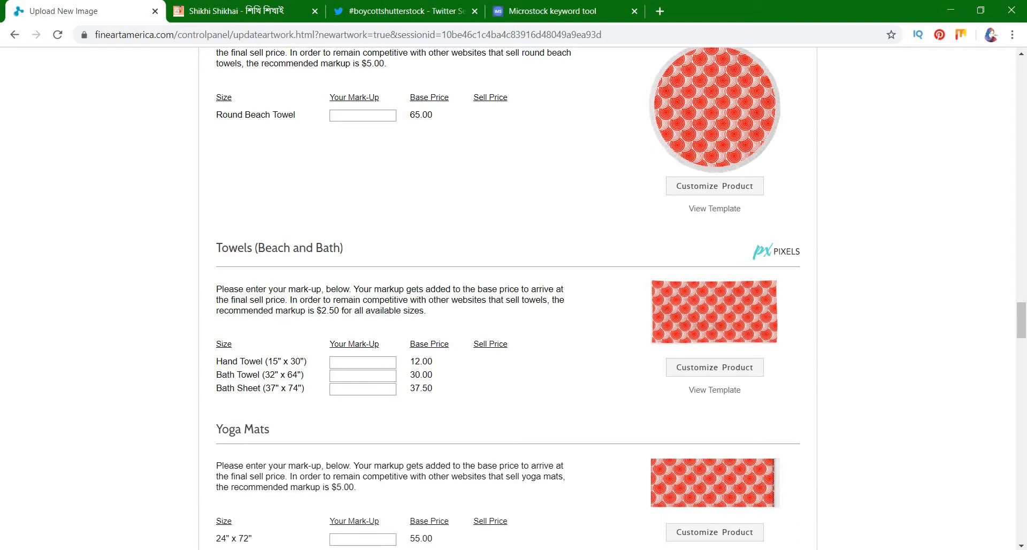
{"action": "scroll", "coordinate": [508, 298], "scroll_direction": "up", "scroll_amount": 7}
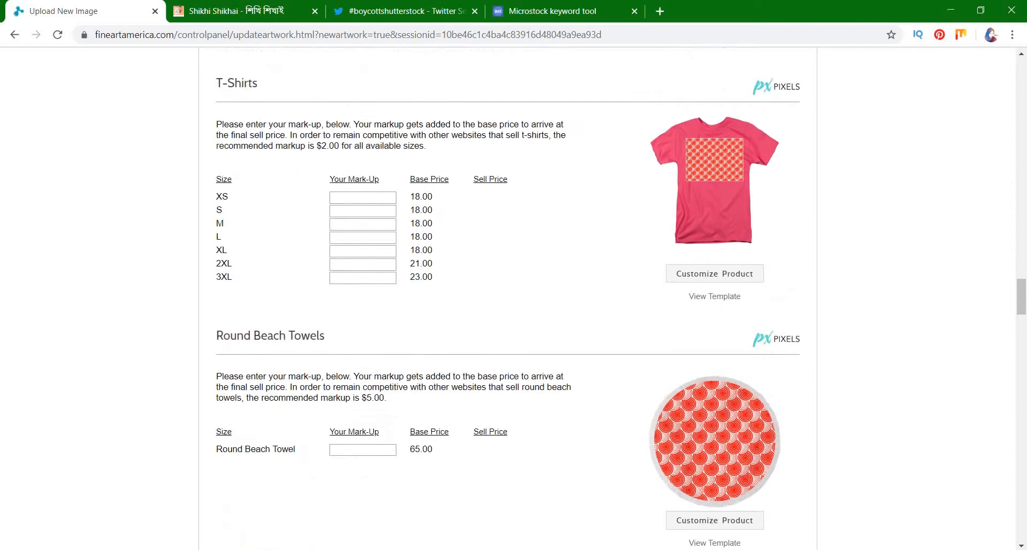
{"action": "scroll", "coordinate": [508, 299], "scroll_direction": "up", "scroll_amount": 12}
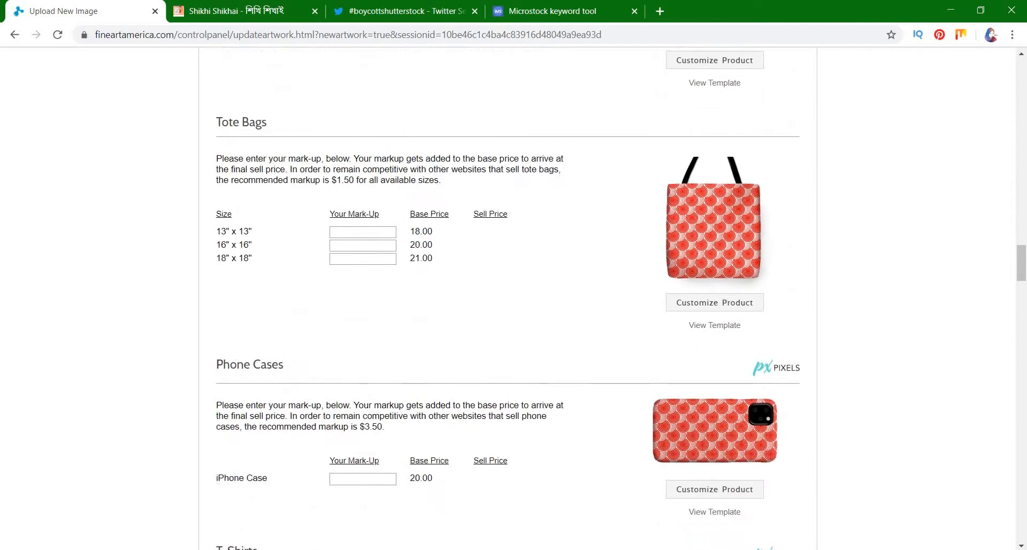
{"action": "scroll", "coordinate": [508, 299], "scroll_direction": "up", "scroll_amount": 8}
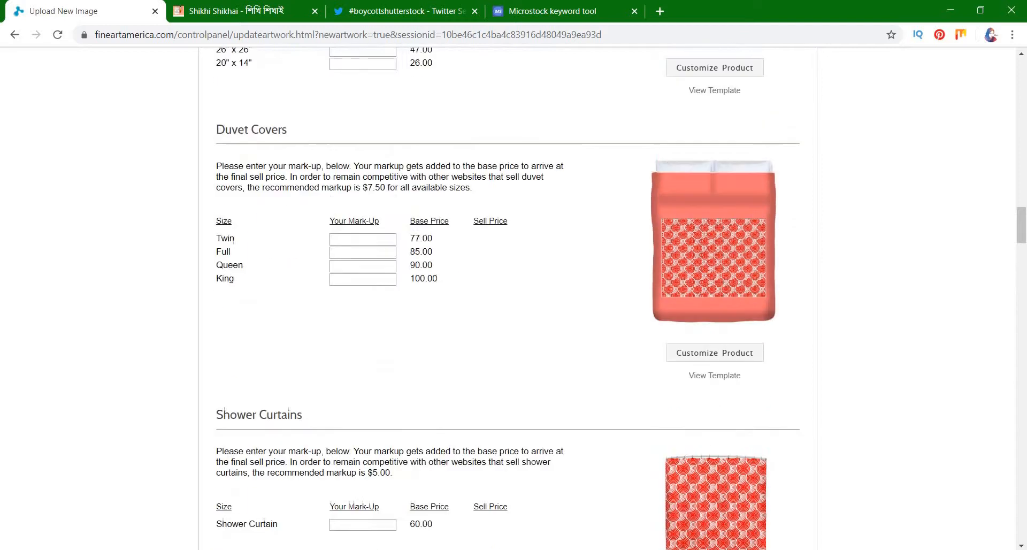
{"action": "scroll", "coordinate": [508, 298], "scroll_direction": "up", "scroll_amount": 4}
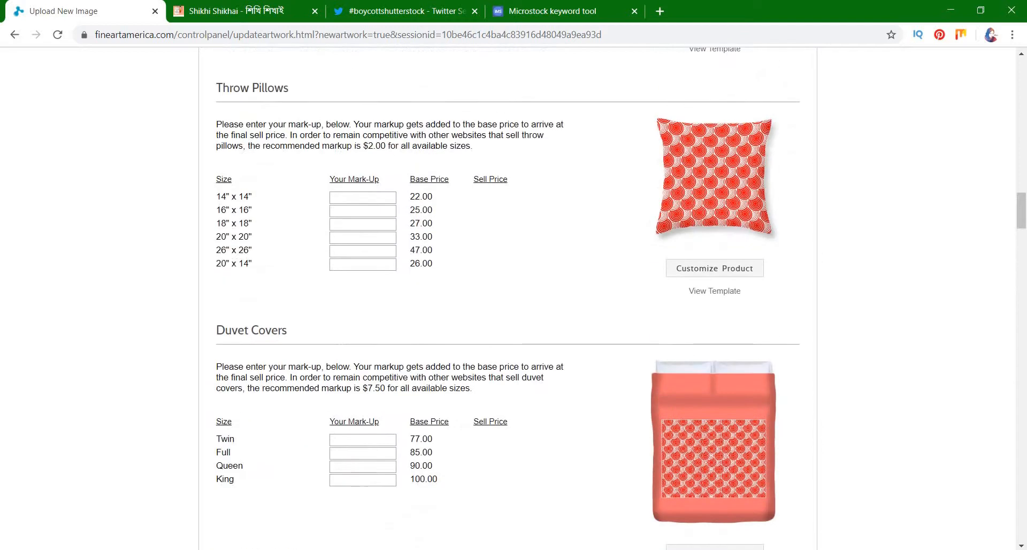
{"action": "scroll", "coordinate": [508, 298], "scroll_direction": "up", "scroll_amount": 1}
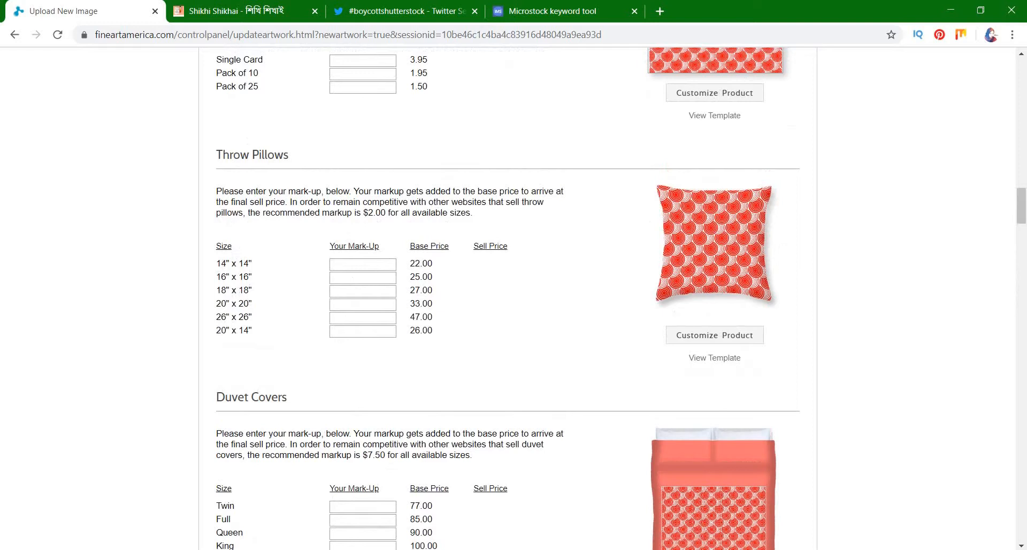
{"action": "scroll", "coordinate": [508, 298], "scroll_direction": "up", "scroll_amount": 4}
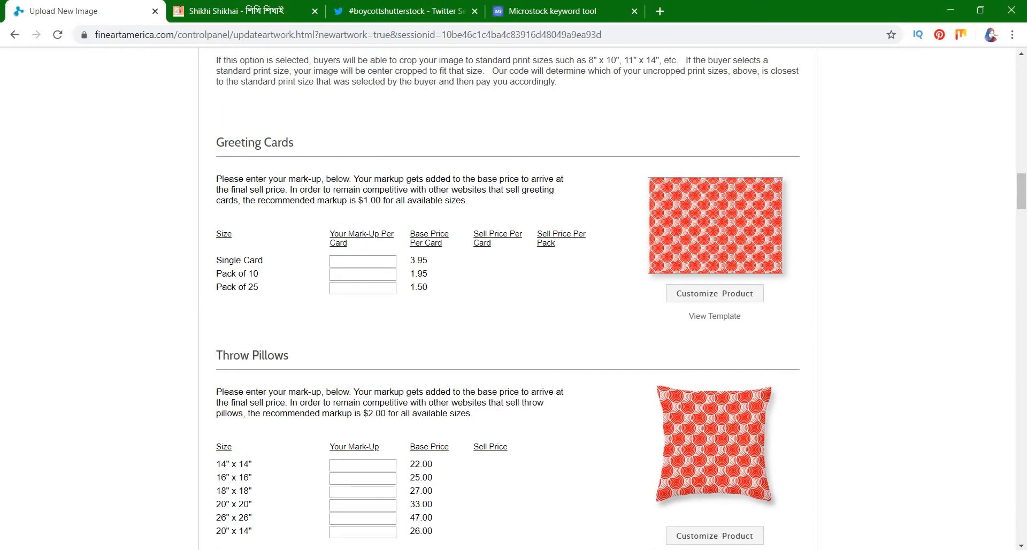
{"action": "scroll", "coordinate": [508, 299], "scroll_direction": "up", "scroll_amount": 6}
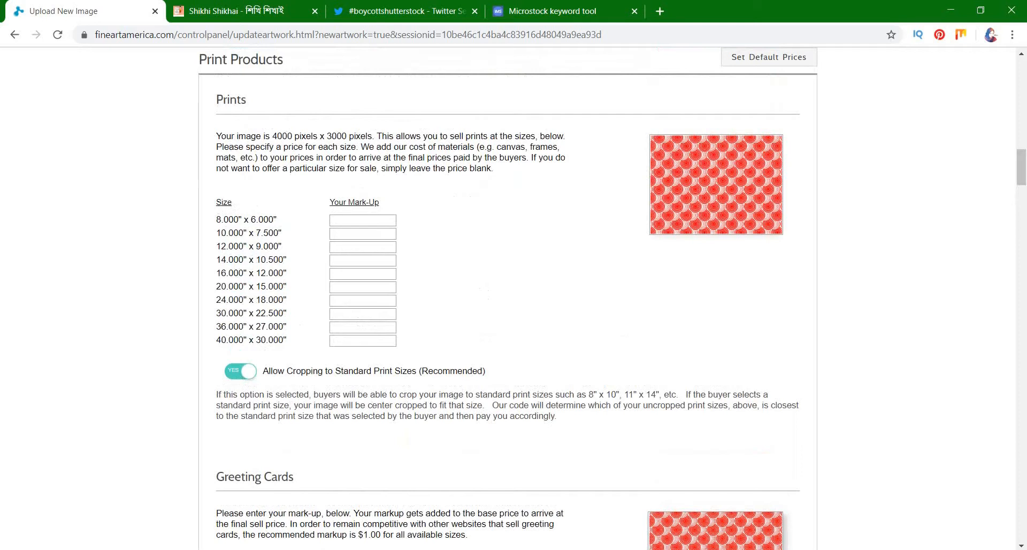
{"action": "scroll", "coordinate": [508, 299], "scroll_direction": "up", "scroll_amount": 5}
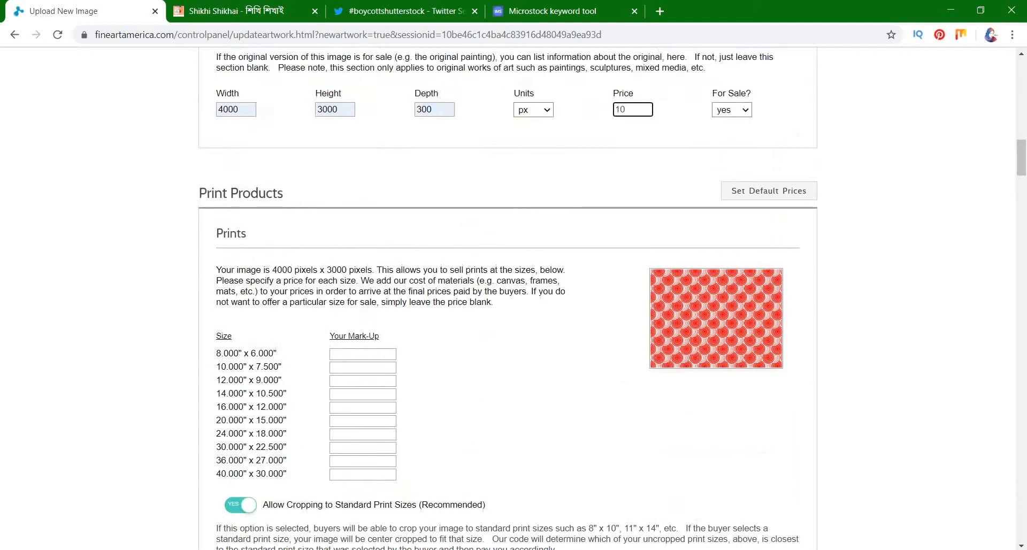
Set the tote bag mark-up to 1.50 for the 13" x 13", 16" x 16" and 18" x 18" sizes.
{"action": "scroll", "coordinate": [508, 299], "scroll_direction": "down", "scroll_amount": 6}
{"action": "scroll", "coordinate": [508, 299], "scroll_direction": "down", "scroll_amount": 5}
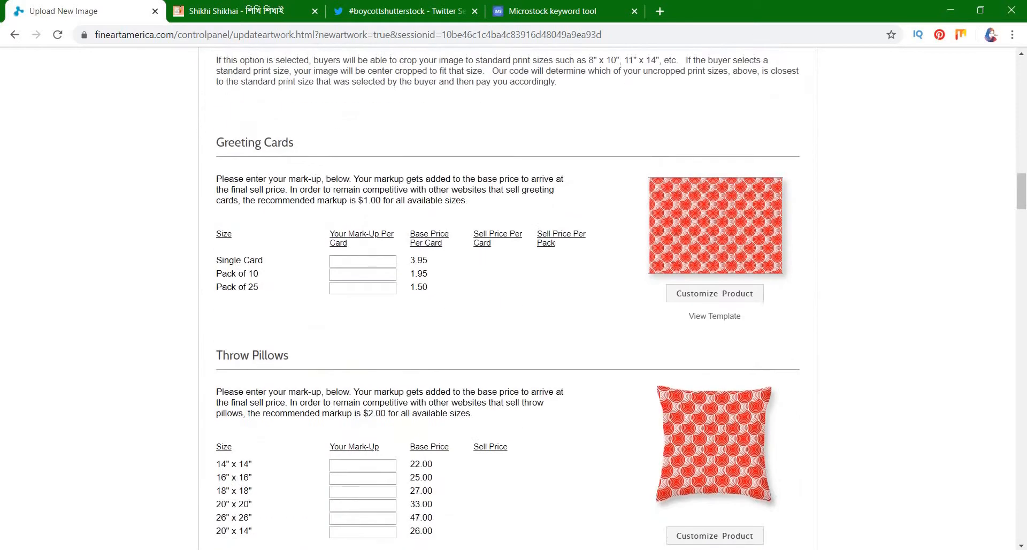
{"action": "scroll", "coordinate": [508, 299], "scroll_direction": "down", "scroll_amount": 15}
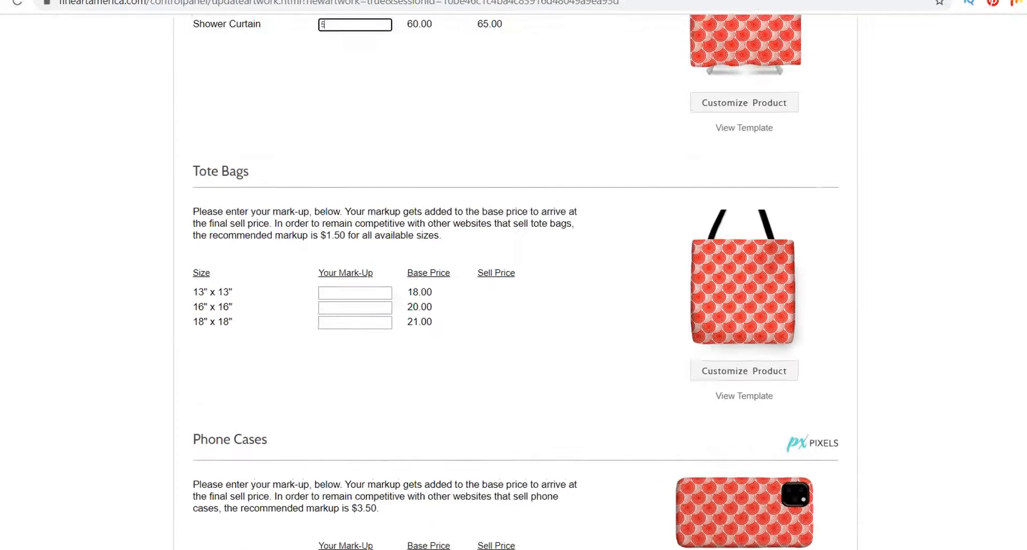
{"action": "left_click", "coordinate": [362, 299]}
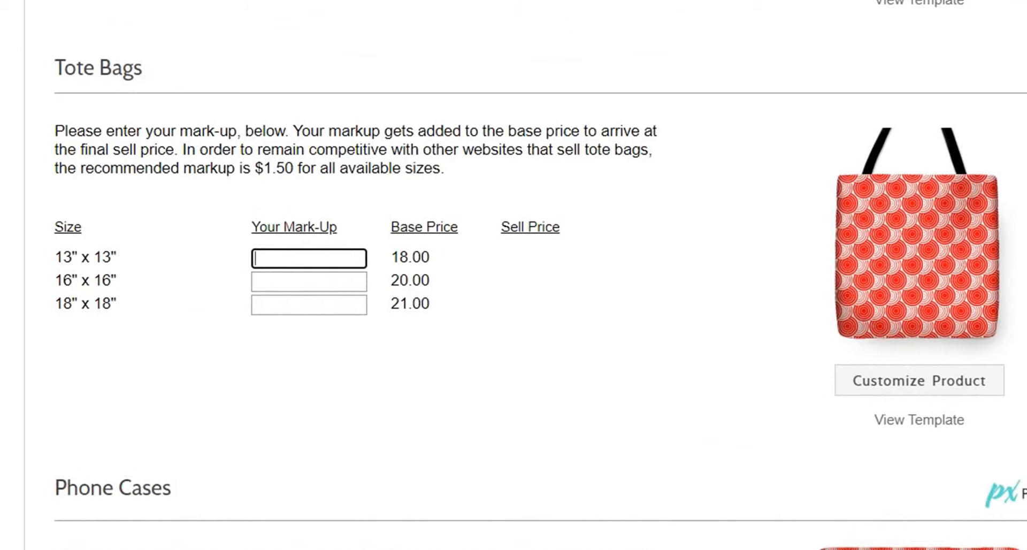
{"action": "type", "text": "1.50"}
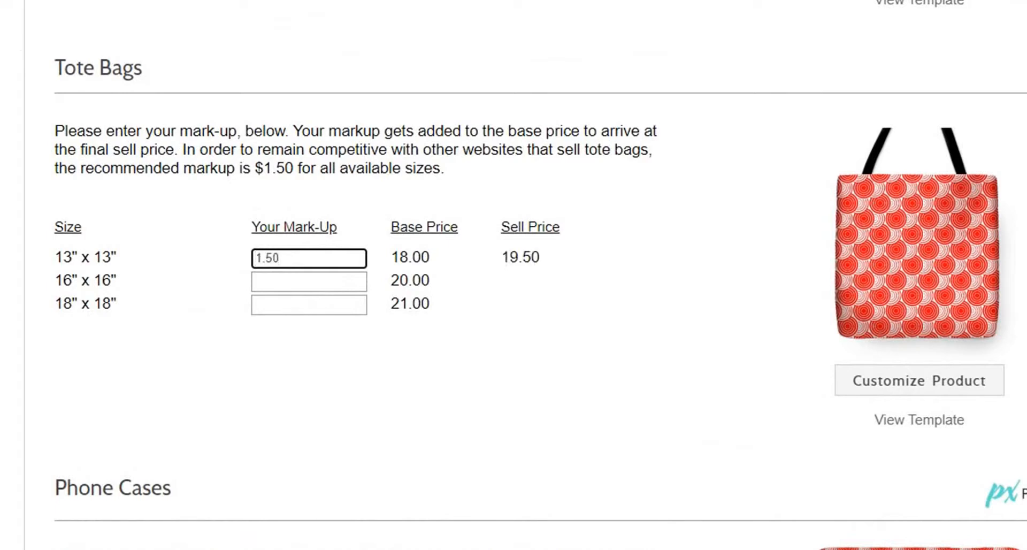
{"action": "key", "text": "Tab"}
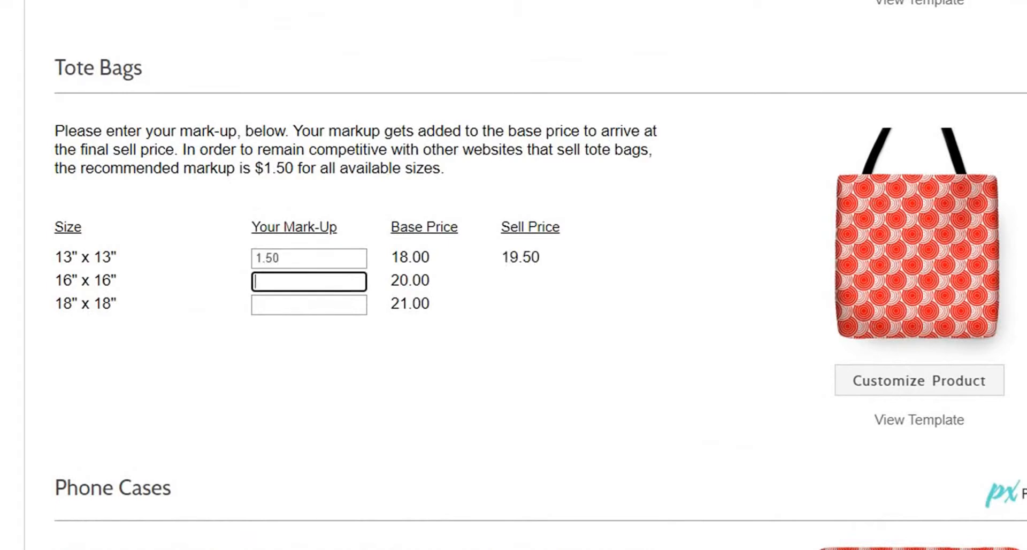
{"action": "type", "text": "1.50"}
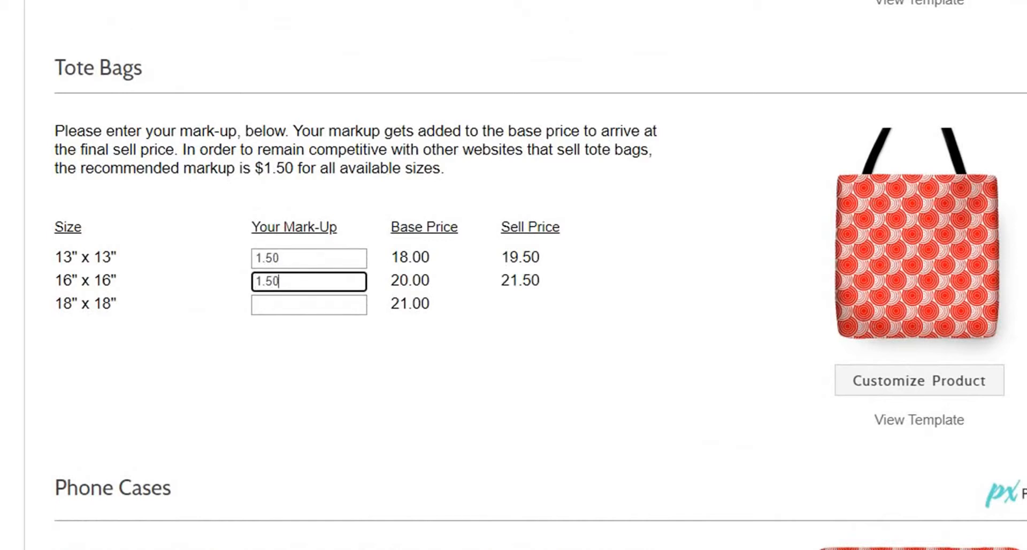
{"action": "key", "text": "Tab"}
{"action": "type", "text": "1"}
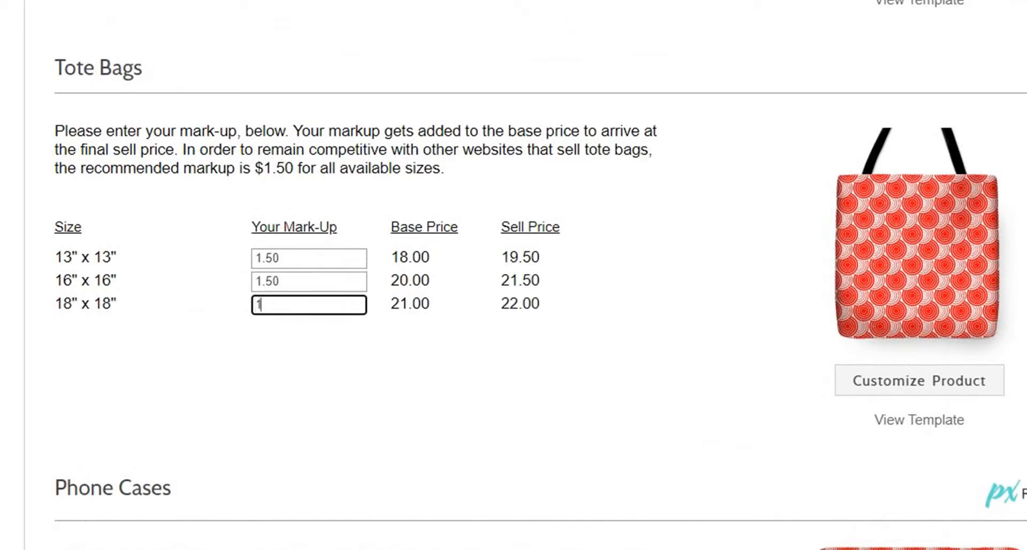
{"action": "type", "text": ".50"}
Set the iPhone Case mark-up to 3.50 in the Phone Cases section.
{"action": "scroll", "coordinate": [514, 275], "scroll_direction": "down", "scroll_amount": 6}
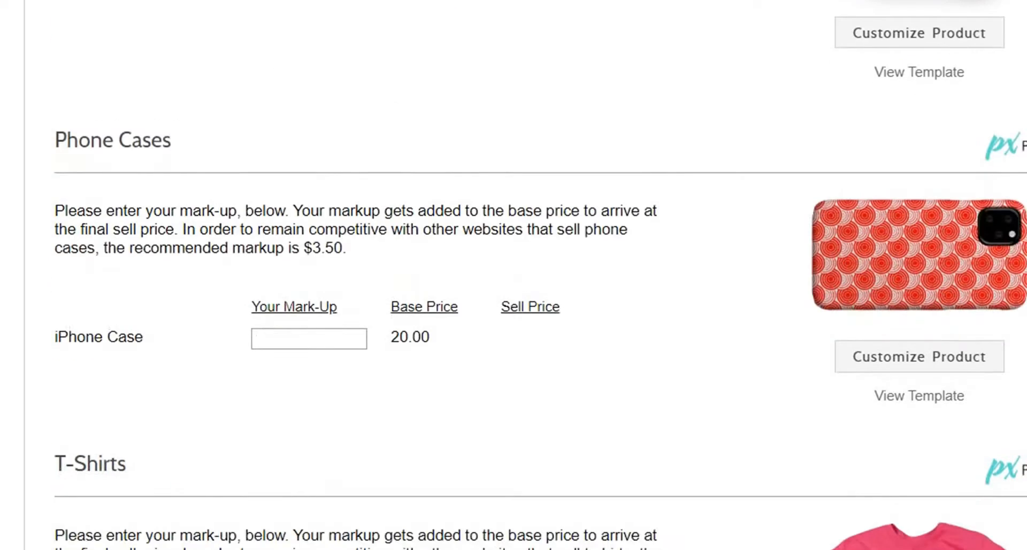
{"action": "left_click", "coordinate": [309, 339]}
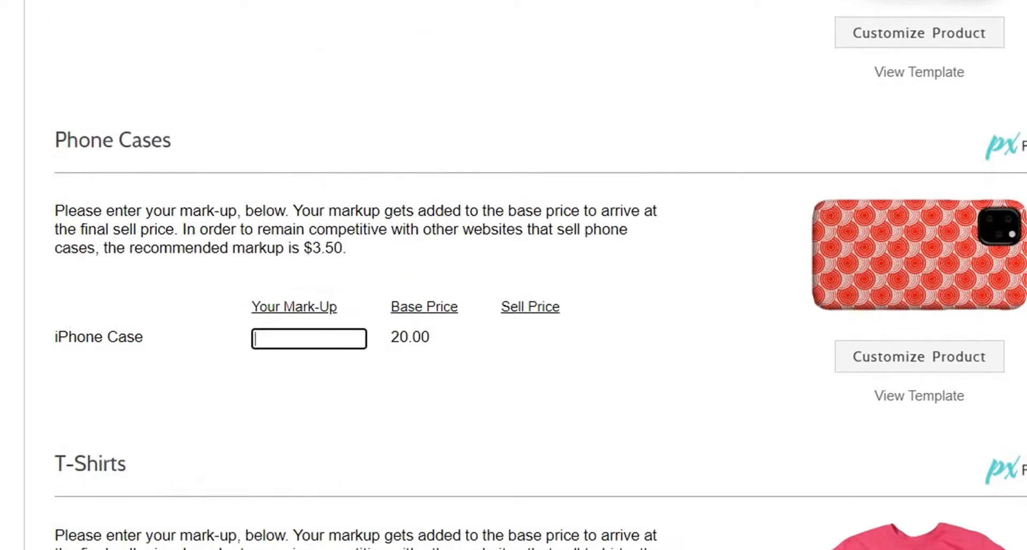
{"action": "type", "text": "3.50"}
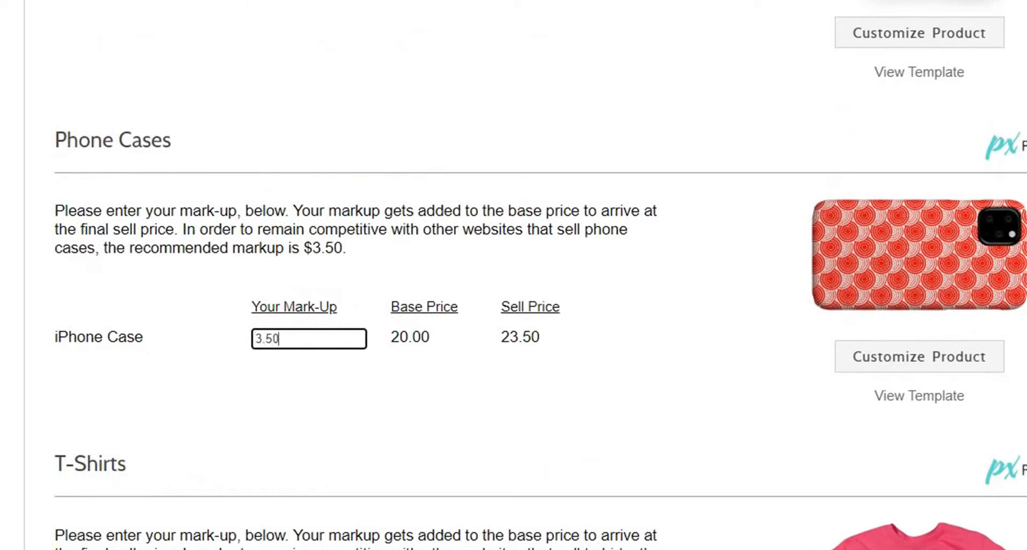
Set the T-shirt mark-up to 2 for every size from XS through 3XL.
{"action": "scroll", "coordinate": [513, 275], "scroll_direction": "down", "scroll_amount": 4}
{"action": "scroll", "coordinate": [513, 275], "scroll_direction": "down", "scroll_amount": 4}
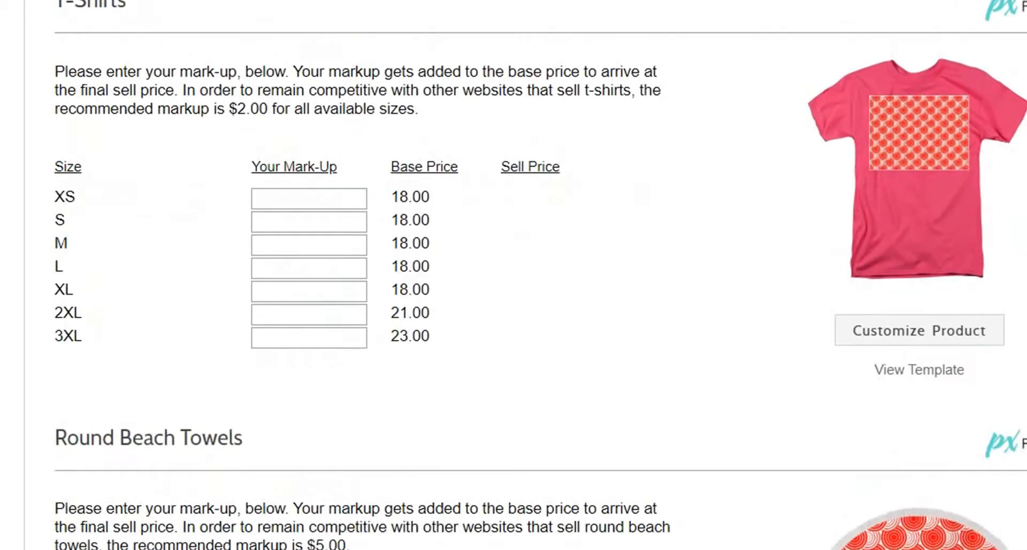
{"action": "left_click", "coordinate": [309, 198]}
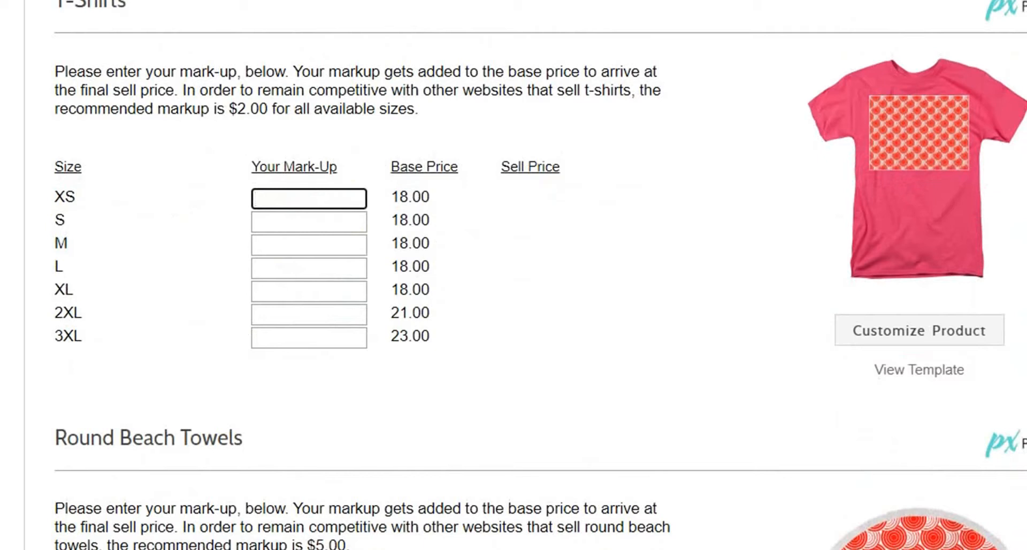
{"action": "type", "text": "2"}
{"action": "key", "text": "Tab"}
{"action": "type", "text": "2"}
{"action": "key", "text": "Tab"}
{"action": "type", "text": "2"}
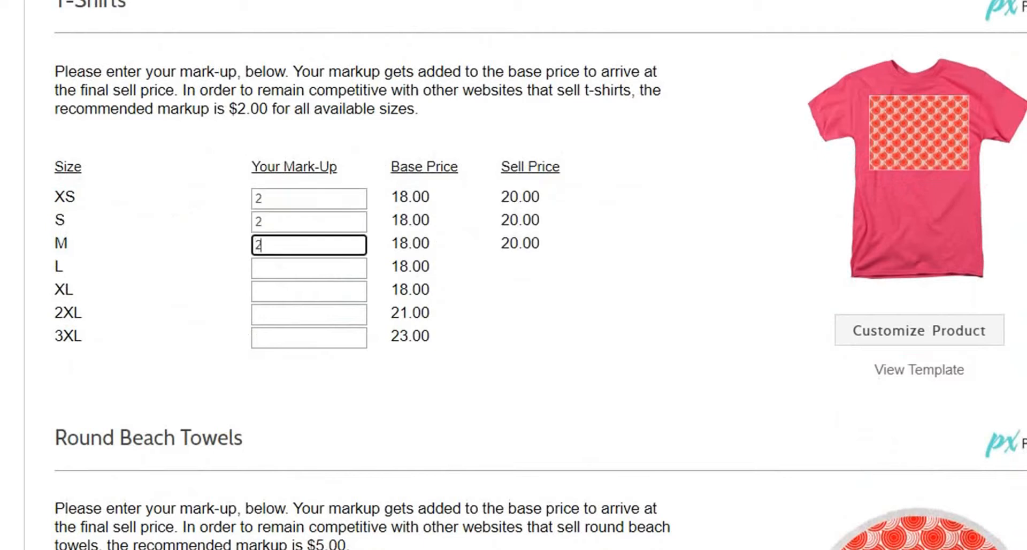
{"action": "key", "text": "Tab"}
{"action": "type", "text": "2"}
{"action": "key", "text": "Tab"}
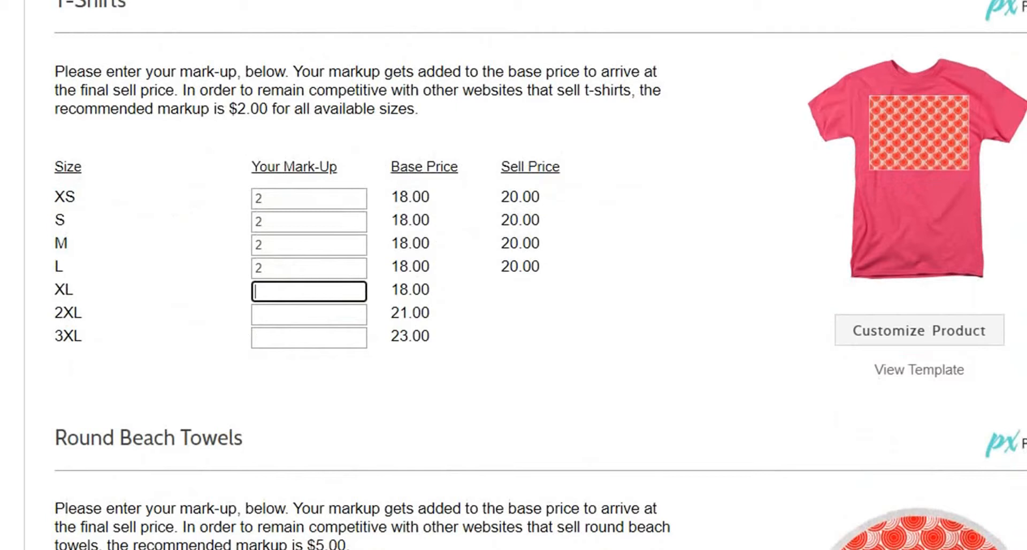
{"action": "type", "text": "2"}
{"action": "key", "text": "Tab"}
{"action": "type", "text": "2"}
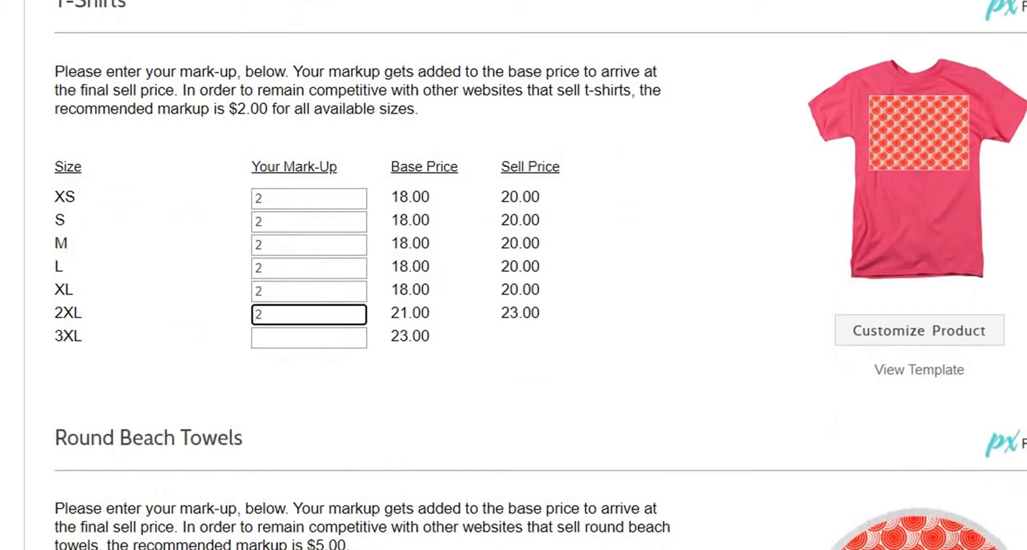
{"action": "key", "text": "Tab"}
{"action": "type", "text": "2"}
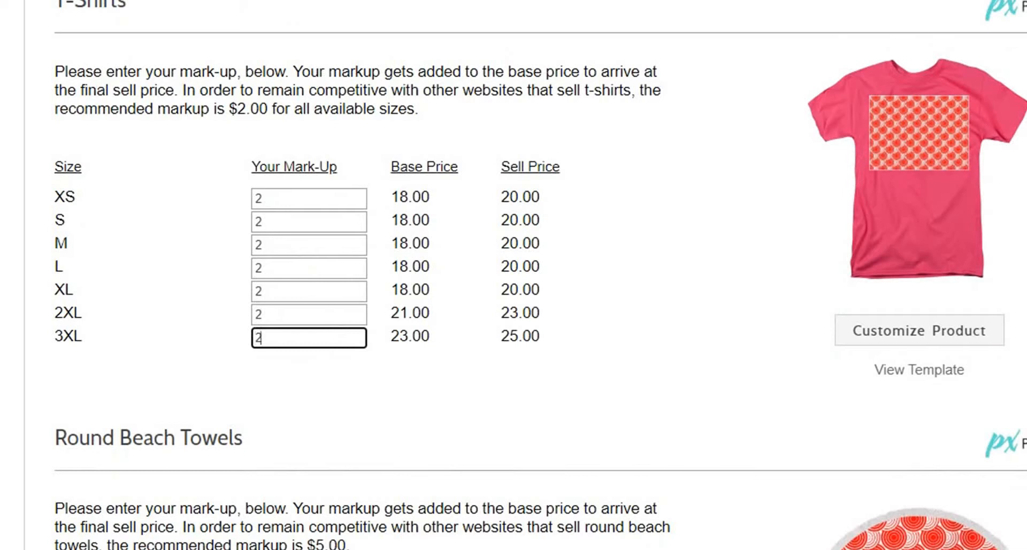
Set the Round Beach Towel mark-up to 5.
{"action": "scroll", "coordinate": [513, 275], "scroll_direction": "down", "scroll_amount": 4}
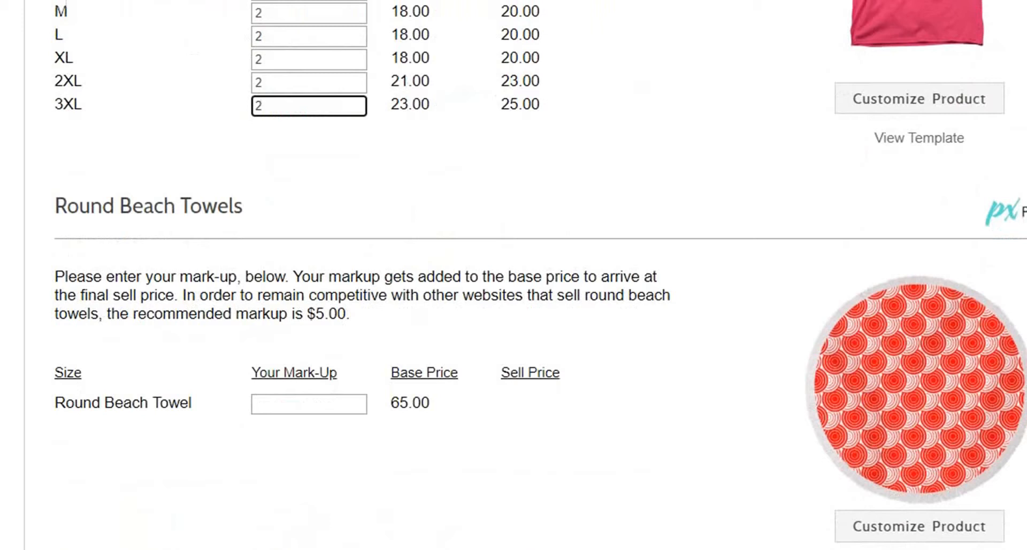
{"action": "scroll", "coordinate": [514, 275], "scroll_direction": "down", "scroll_amount": 4}
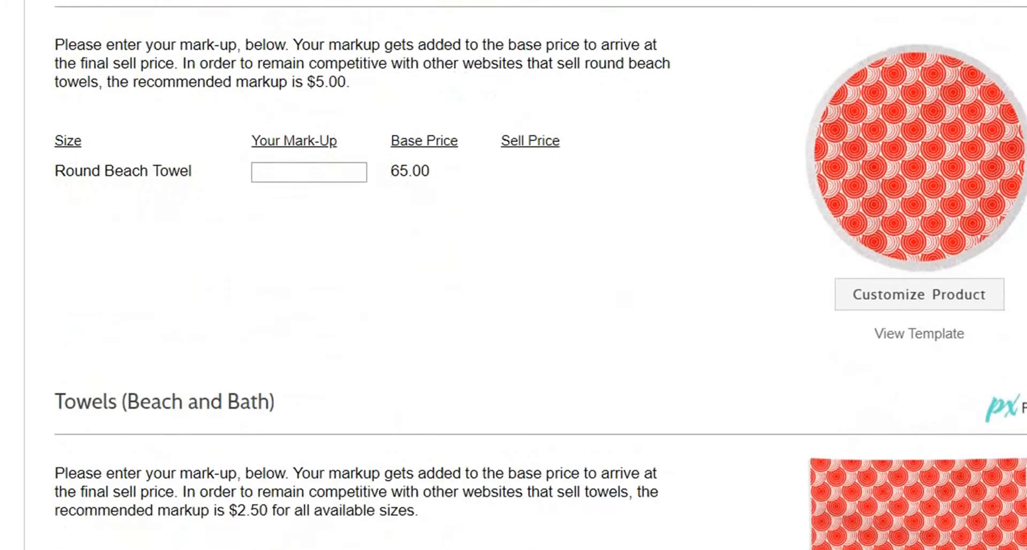
{"action": "left_click", "coordinate": [309, 172]}
{"action": "type", "text": "5"}
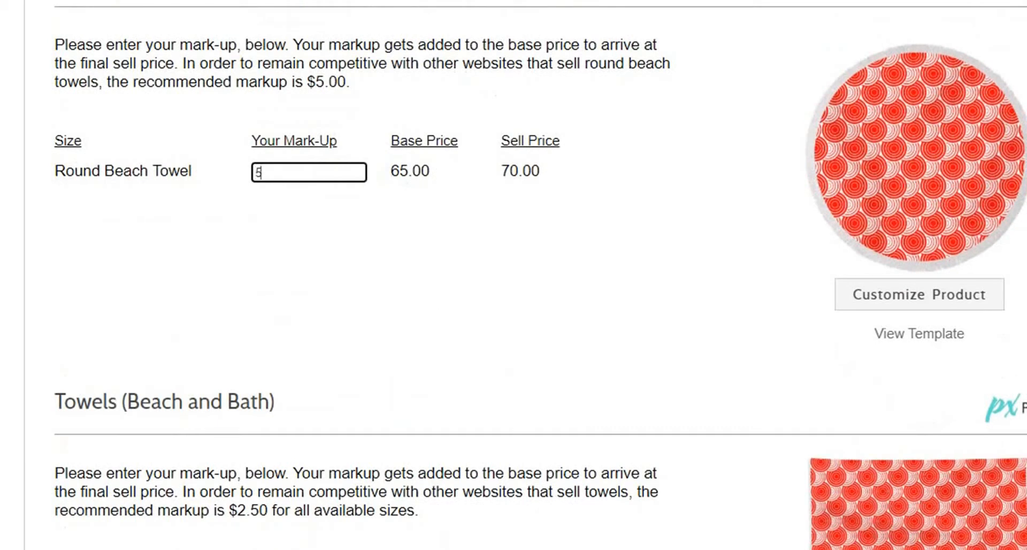
Set the towel mark-up to 2.50 for the Hand Towel, Bath Towel and Bath Sheet sizes.
{"action": "scroll", "coordinate": [257, 173], "scroll_direction": "down", "scroll_amount": 8}
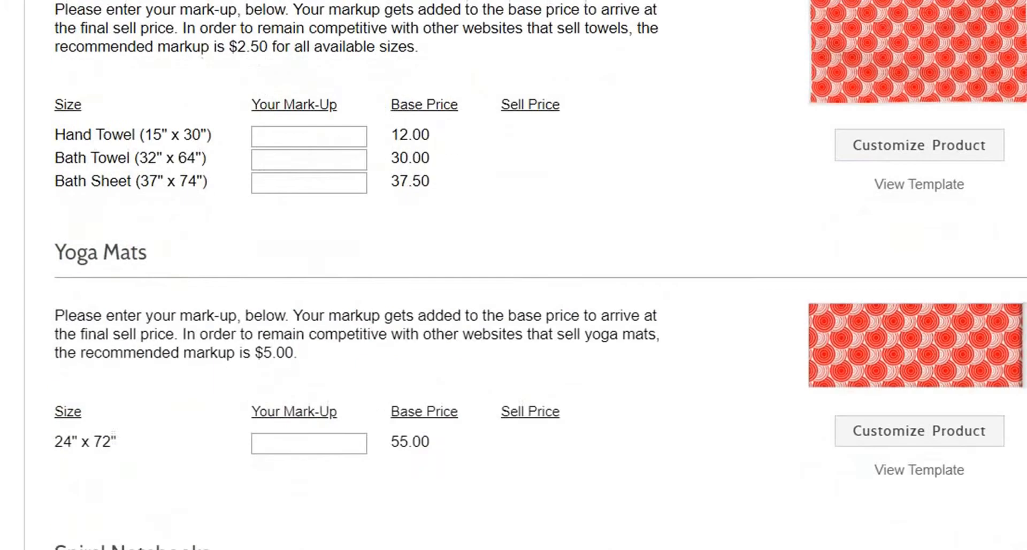
{"action": "left_click", "coordinate": [309, 137]}
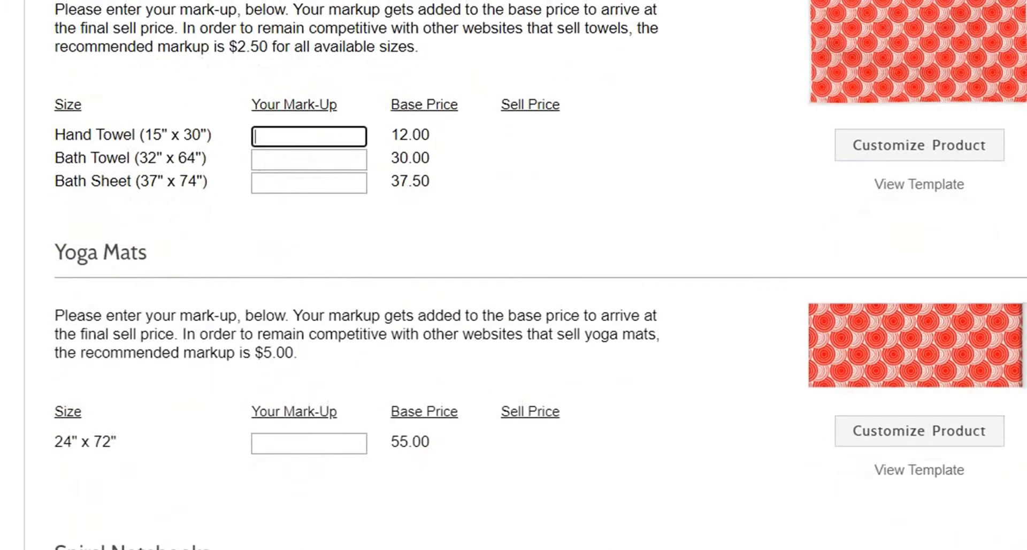
{"action": "type", "text": "2.50"}
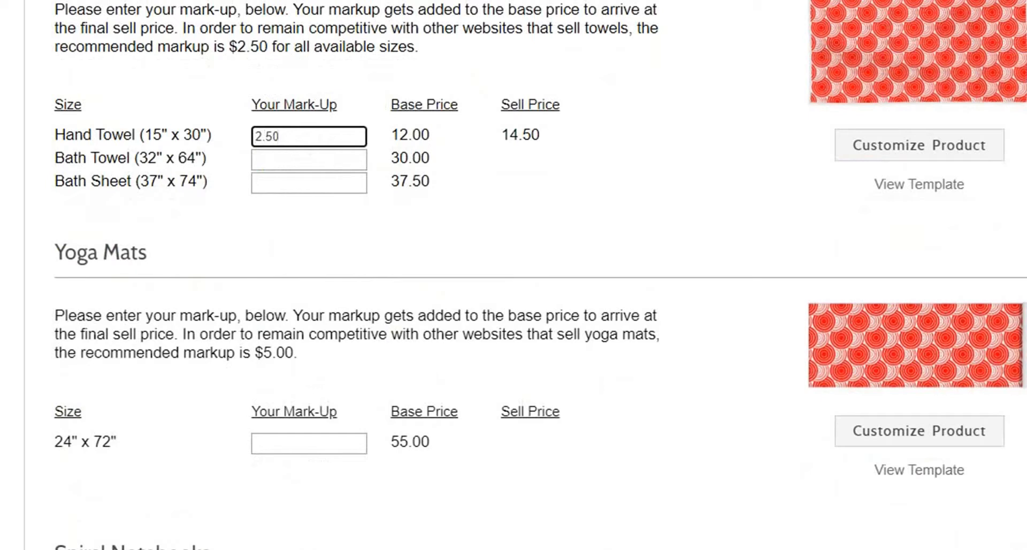
{"action": "key", "text": "Tab"}
{"action": "type", "text": "2"}
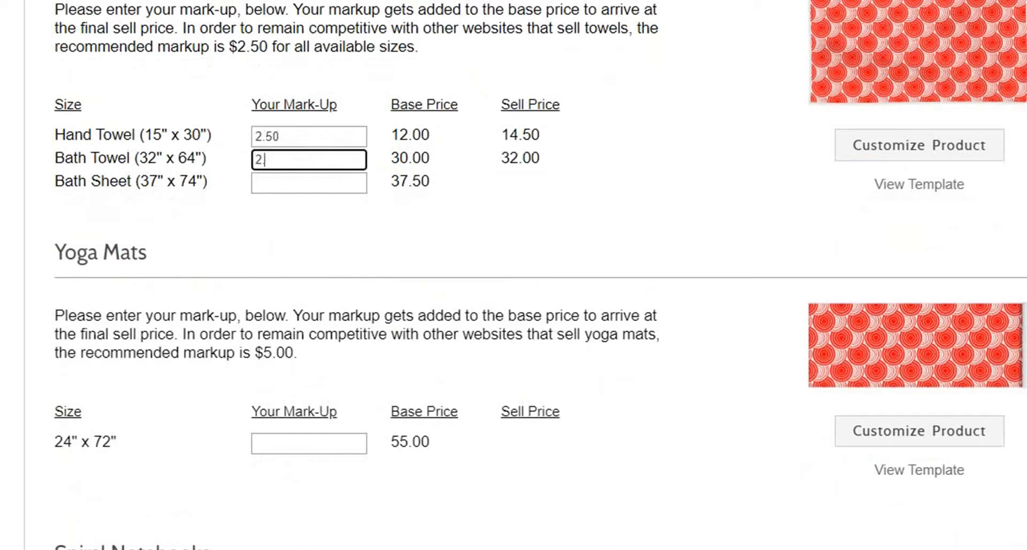
{"action": "type", "text": ".50"}
{"action": "key", "text": "Tab"}
{"action": "type", "text": "2"}
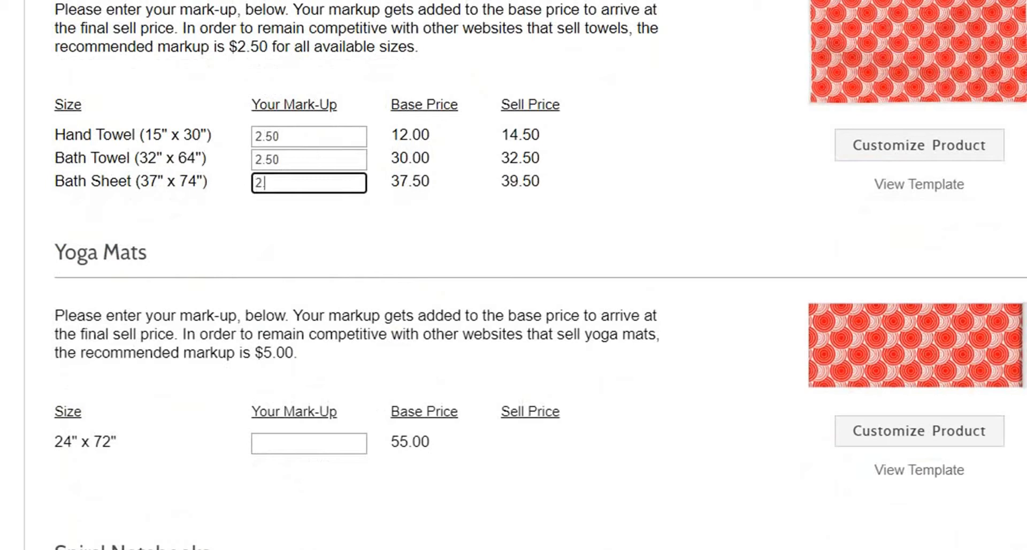
{"action": "type", "text": ".50"}
Set the 24" x 72" yoga mat mark-up to 5 and the 6" x 8" spiral notebook mark-up to 2.50.
{"action": "scroll", "coordinate": [309, 328], "scroll_direction": "down", "scroll_amount": 2}
{"action": "left_click", "coordinate": [310, 327]}
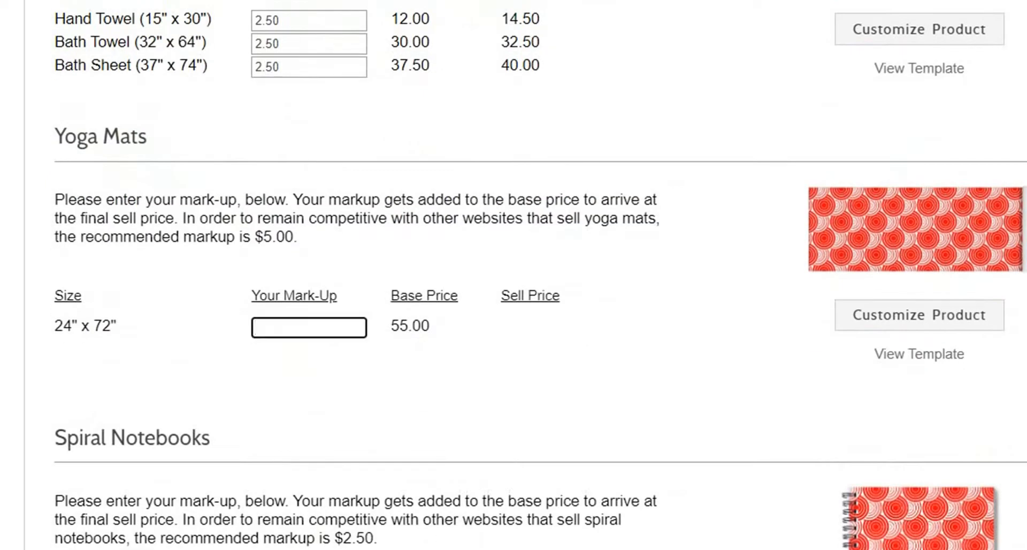
{"action": "type", "text": "5"}
{"action": "scroll", "coordinate": [513, 275], "scroll_direction": "down", "scroll_amount": 4}
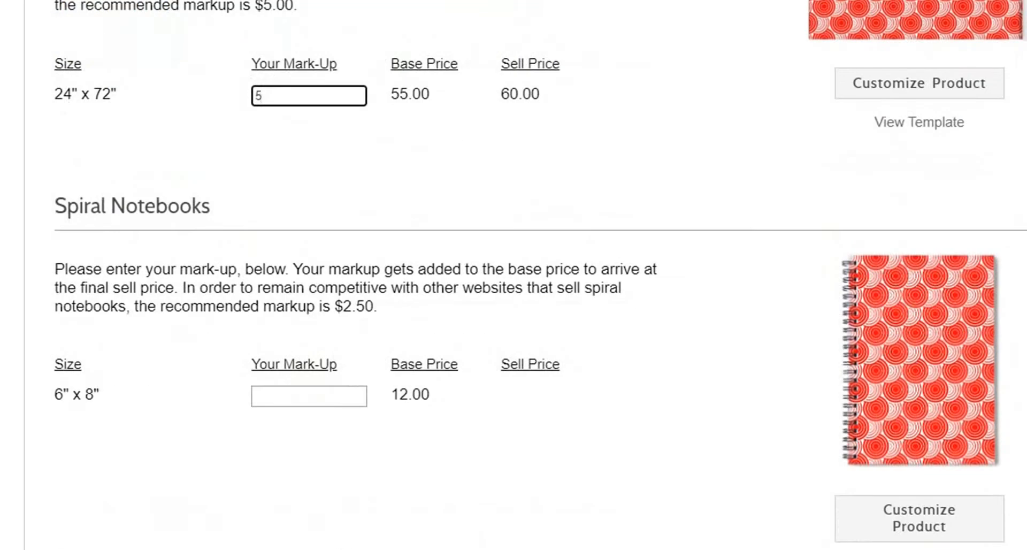
{"action": "left_click", "coordinate": [309, 396]}
{"action": "type", "text": "2.50"}
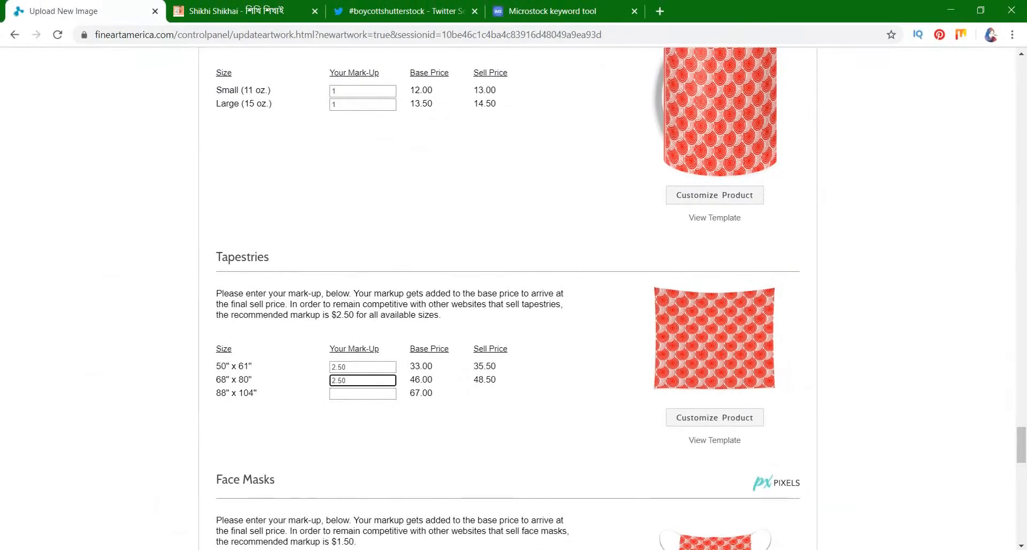
Set the 88" x 104" tapestry mark-up to 2.50 and enable Digital Streaming to Acanvas picture frames.
{"action": "left_click", "coordinate": [362, 393]}
{"action": "type", "text": "2.50"}
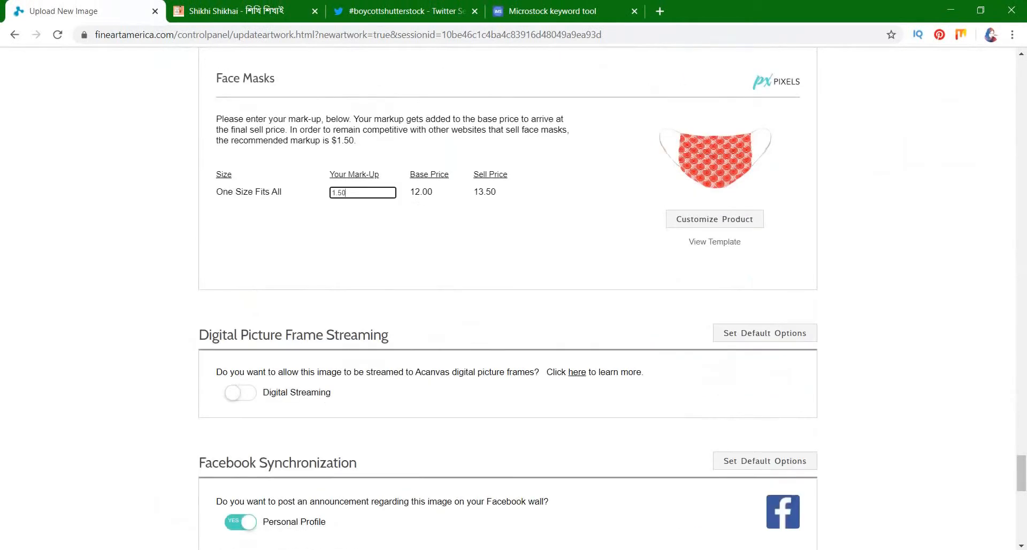
{"action": "left_click", "coordinate": [240, 393]}
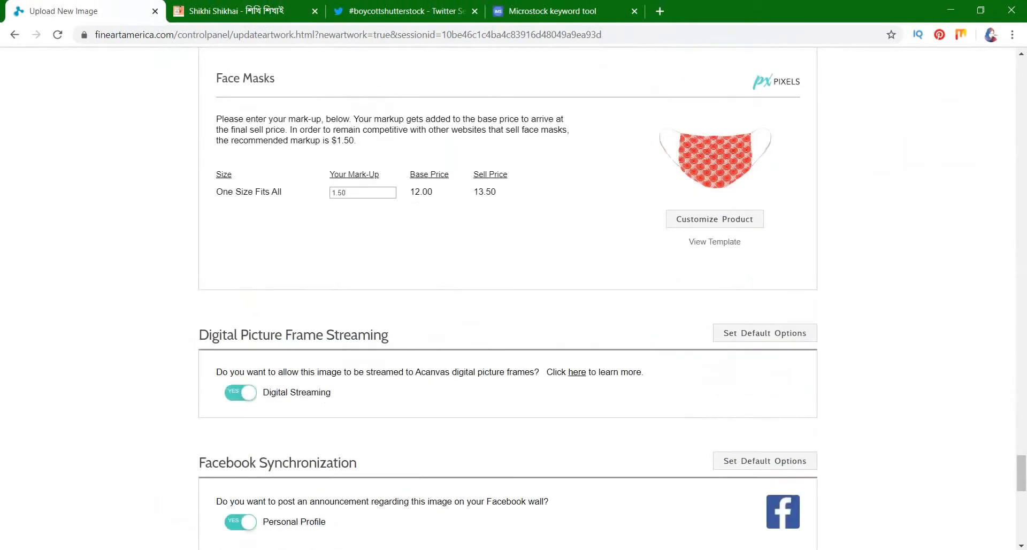
Set the greeting card mark-up to 1 for the Single Card, Pack of 10 and Pack of 25.
{"action": "scroll", "coordinate": [508, 300], "scroll_direction": "down", "scroll_amount": 3}
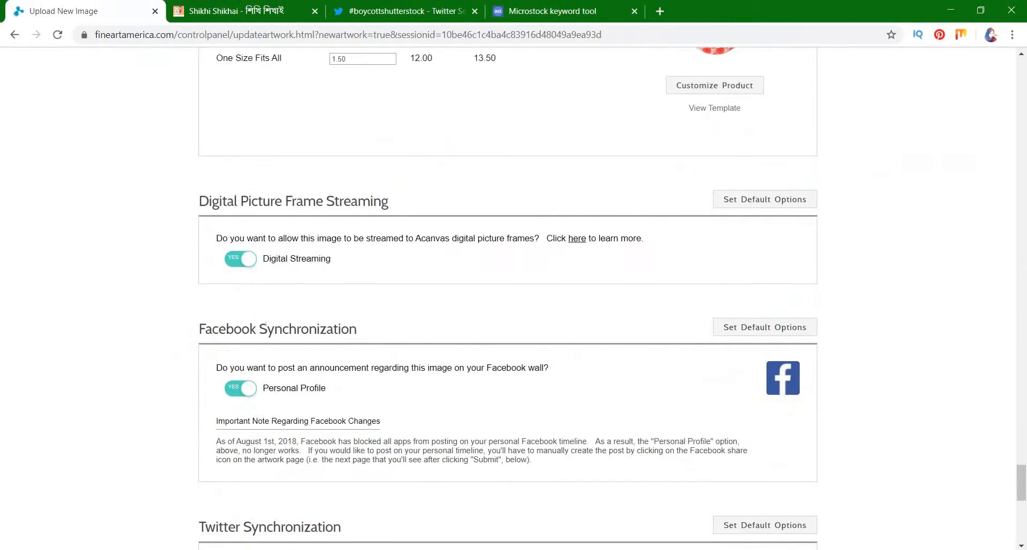
{"action": "scroll", "coordinate": [508, 300], "scroll_direction": "down", "scroll_amount": 3}
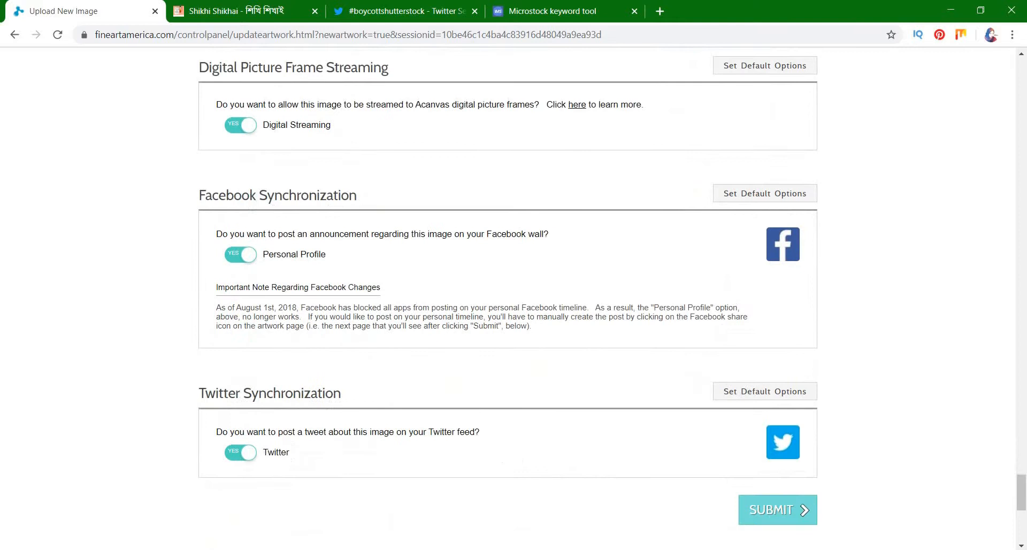
{"action": "scroll", "coordinate": [508, 299], "scroll_direction": "up", "scroll_amount": 20}
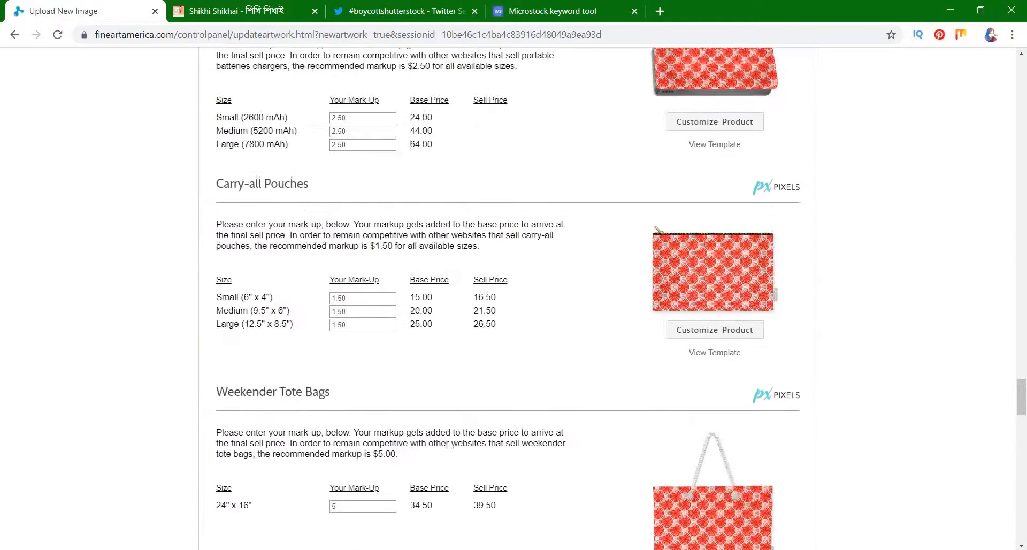
{"action": "scroll", "coordinate": [508, 299], "scroll_direction": "up", "scroll_amount": 20}
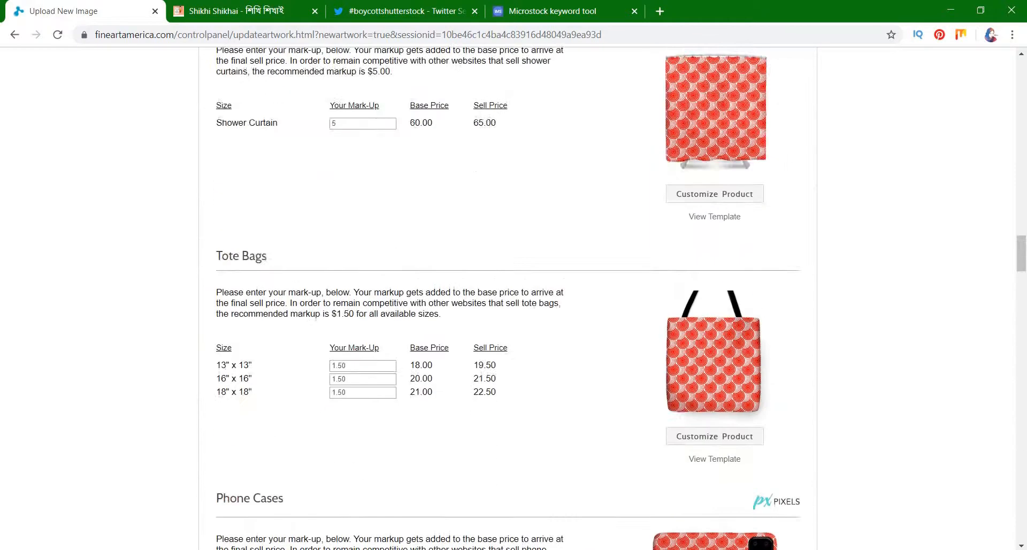
{"action": "scroll", "coordinate": [508, 300], "scroll_direction": "up", "scroll_amount": 10}
{"action": "scroll", "coordinate": [508, 300], "scroll_direction": "down", "scroll_amount": 5}
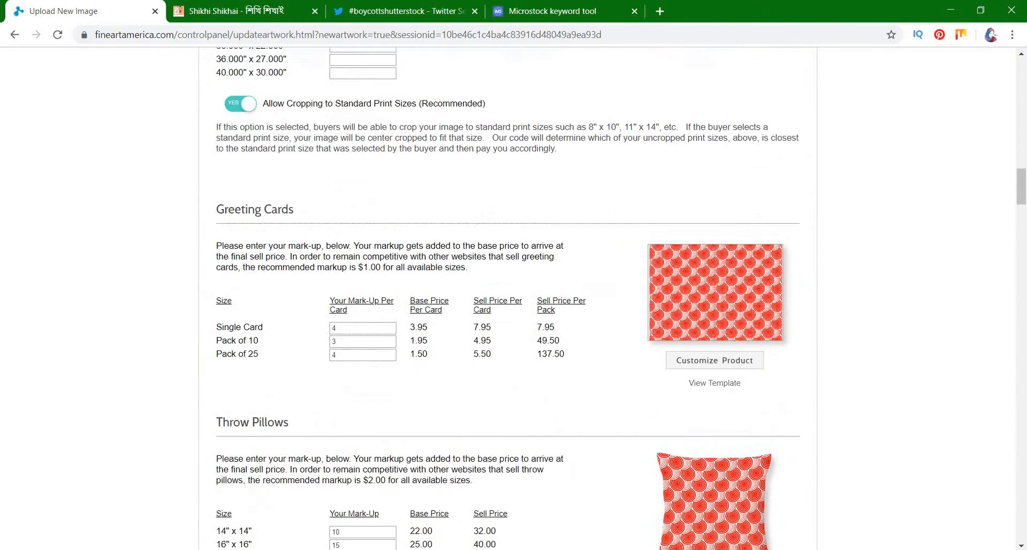
{"action": "double_click", "coordinate": [345, 327]}
{"action": "type", "text": "1"}
{"action": "key", "text": "Tab"}
{"action": "type", "text": "1"}
{"action": "key", "text": "Tab"}
{"action": "type", "text": "1"}
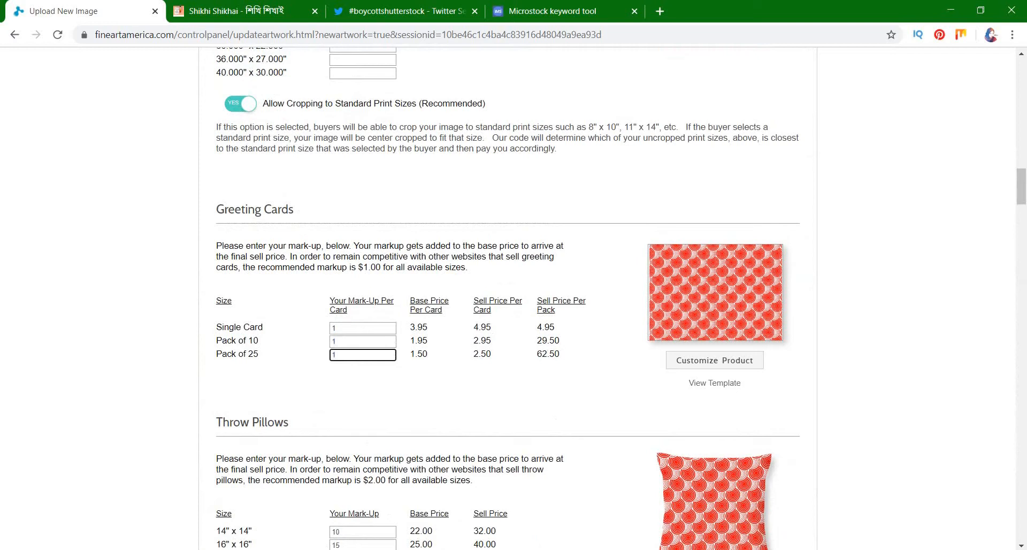
Set the throw pillow mark-up to 2 for all six sizes, from 14" x 14" through 20" x 14".
{"action": "scroll", "coordinate": [507, 300], "scroll_direction": "down", "scroll_amount": 4}
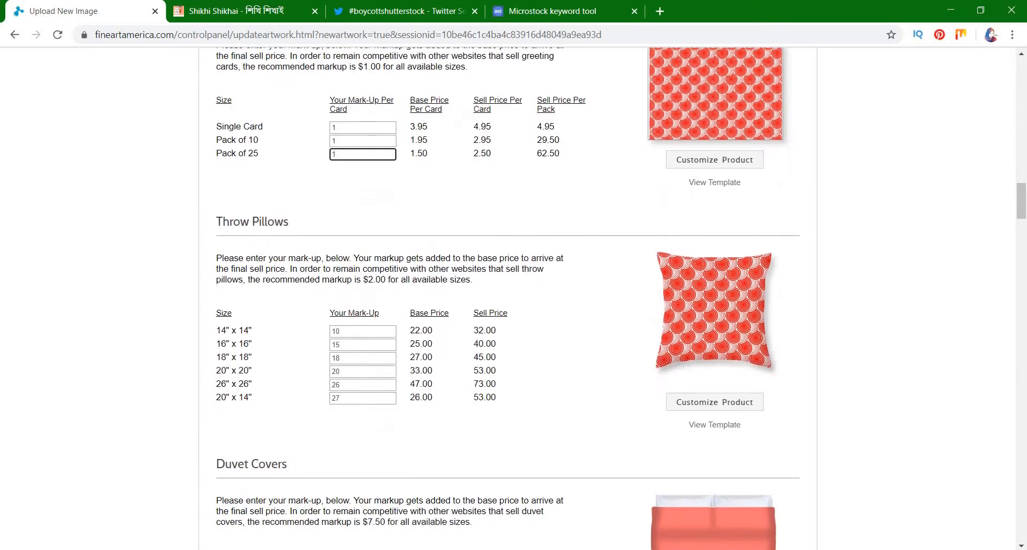
{"action": "key", "text": "Tab"}
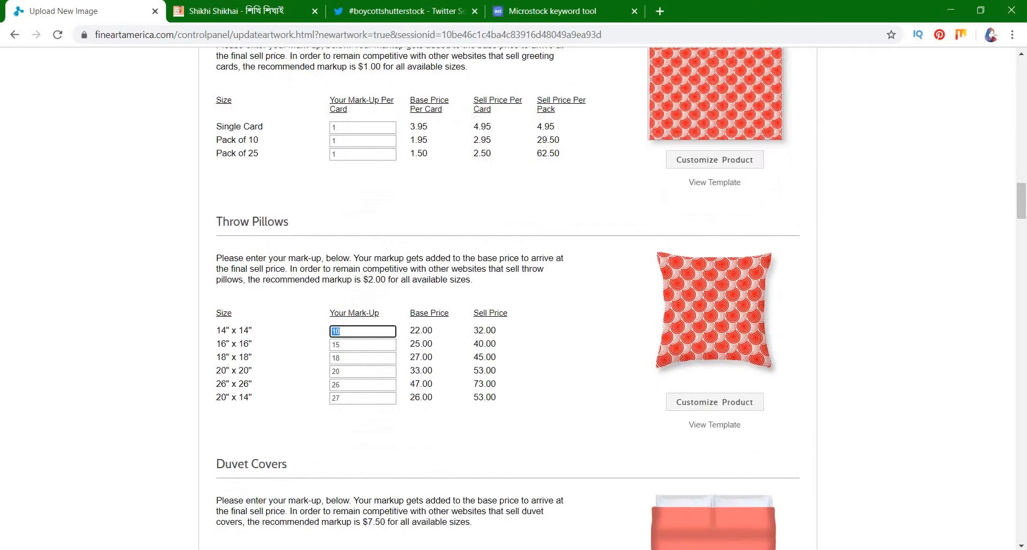
{"action": "type", "text": "2"}
{"action": "key", "text": "Tab"}
{"action": "type", "text": "2"}
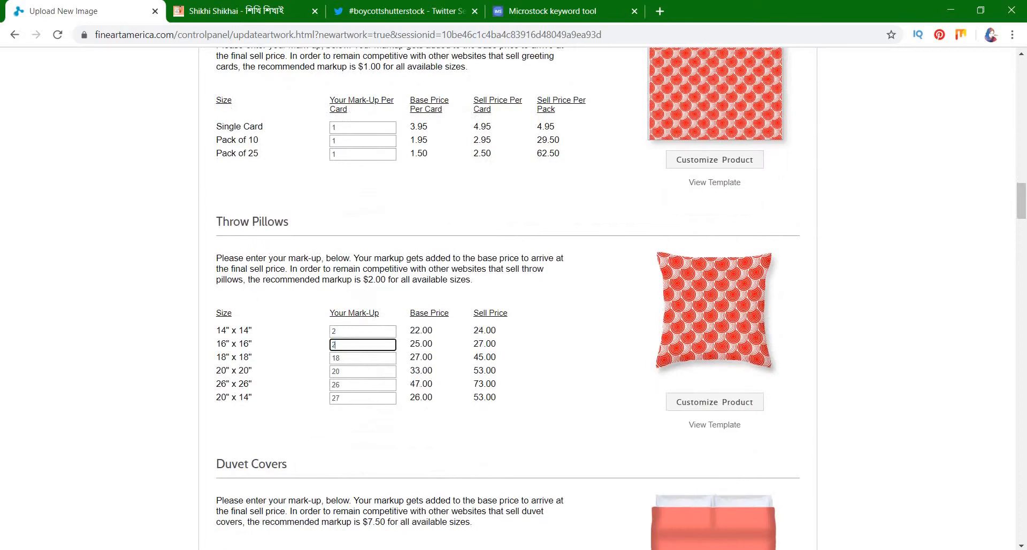
{"action": "key", "text": "Tab"}
{"action": "type", "text": "2"}
{"action": "key", "text": "Tab"}
{"action": "type", "text": "2"}
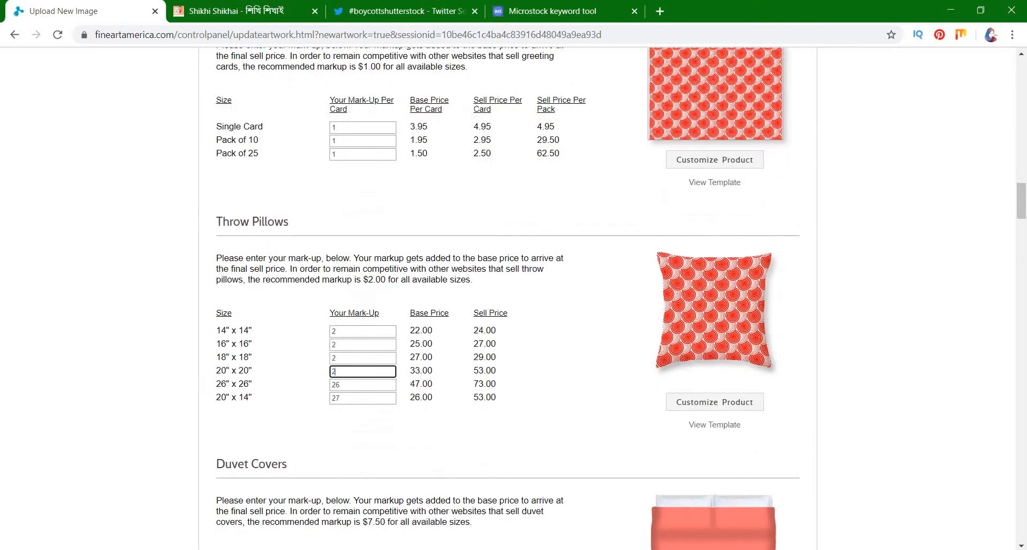
{"action": "key", "text": "Tab"}
{"action": "type", "text": "2"}
{"action": "key", "text": "Tab"}
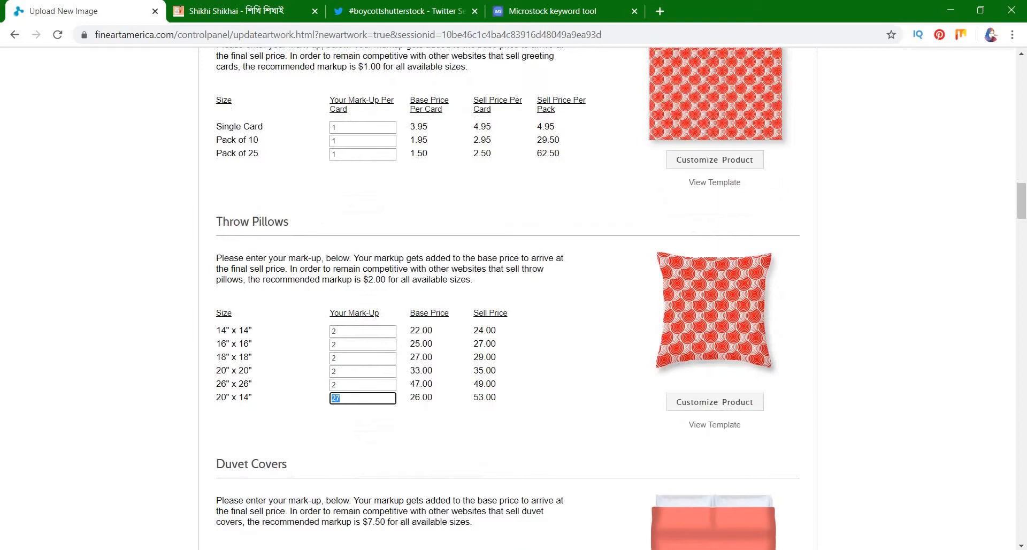
{"action": "type", "text": "2"}
Set the Twin duvet cover mark-up to 7.5.
{"action": "scroll", "coordinate": [507, 298], "scroll_direction": "down", "scroll_amount": 3}
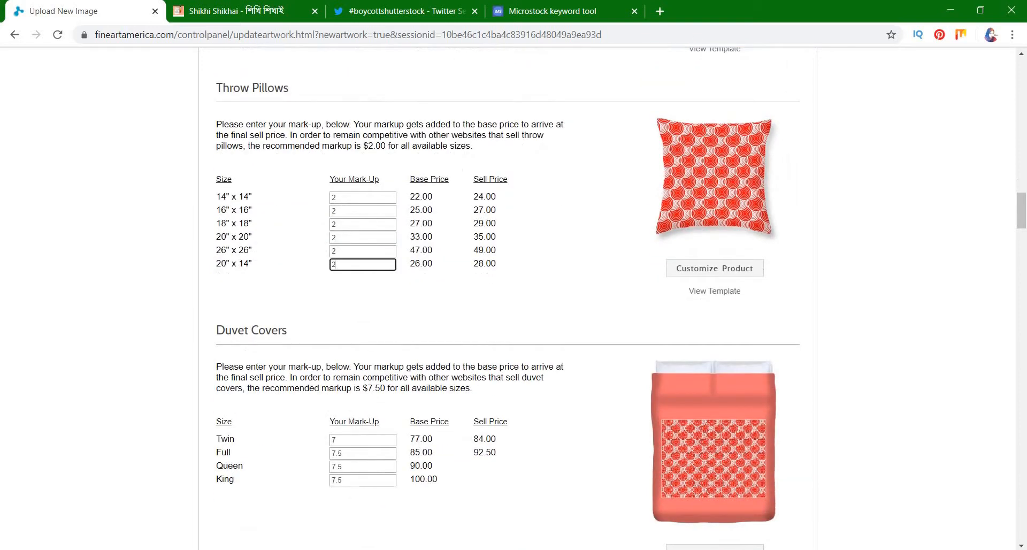
{"action": "scroll", "coordinate": [508, 298], "scroll_direction": "down", "scroll_amount": 3}
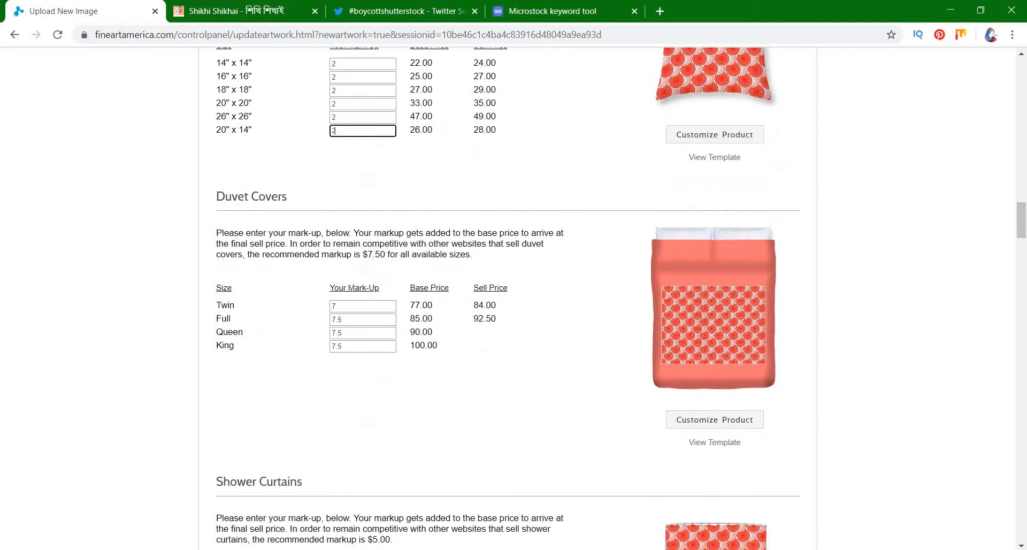
{"action": "left_click", "coordinate": [357, 305]}
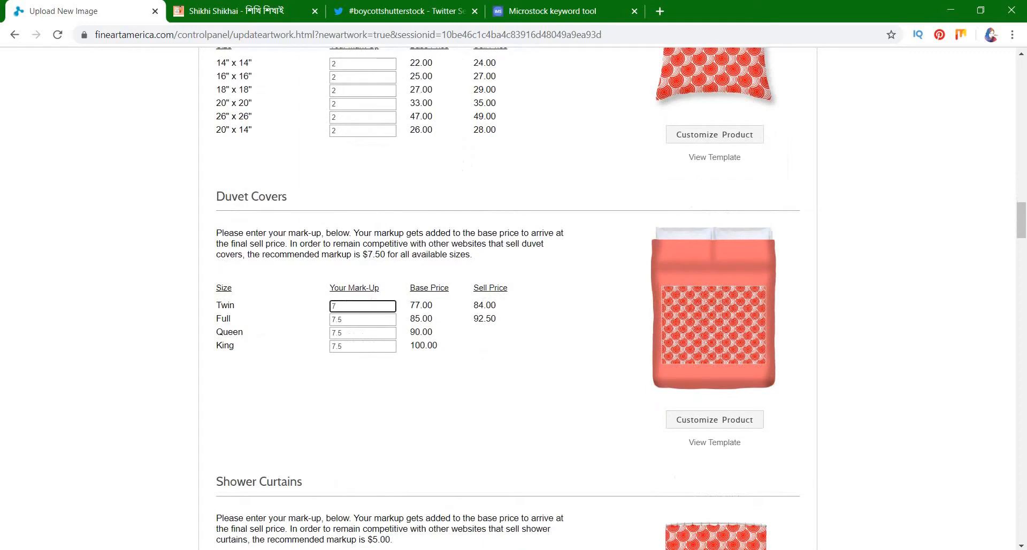
{"action": "type", "text": ".5"}
Review the original artwork data, the mark-ups of all product sections and the social synchronization options before submission.
{"action": "scroll", "coordinate": [508, 300], "scroll_direction": "down", "scroll_amount": 5}
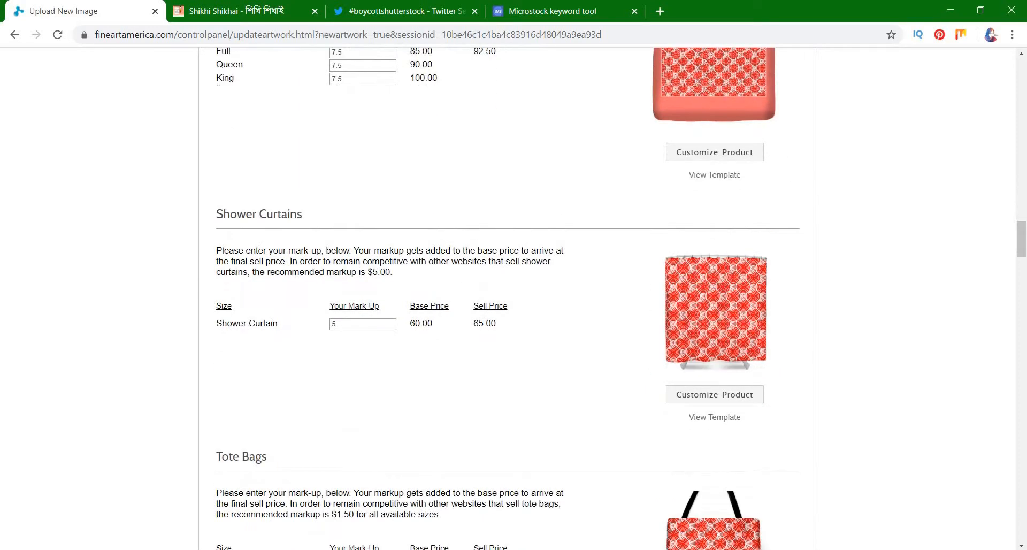
{"action": "scroll", "coordinate": [508, 300], "scroll_direction": "down", "scroll_amount": 6}
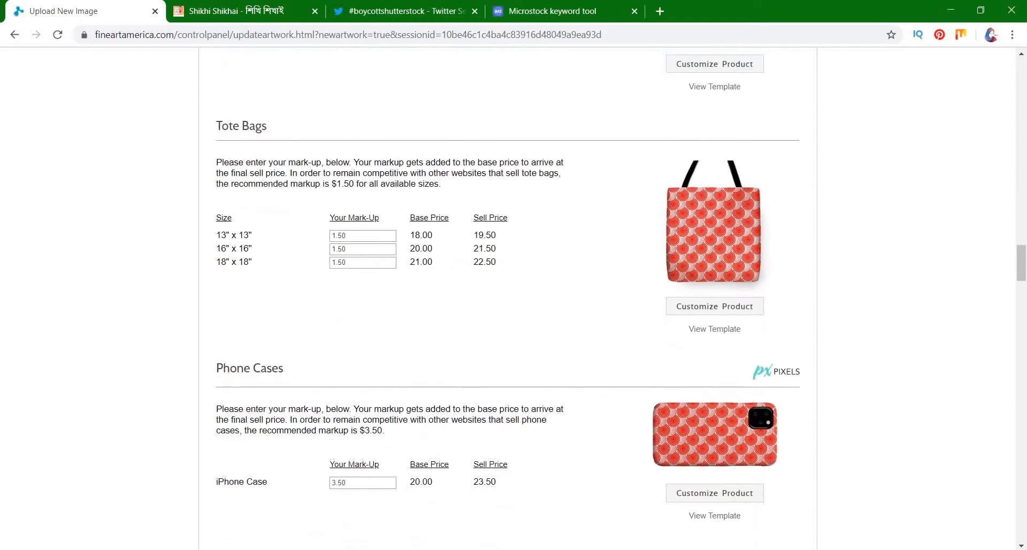
{"action": "scroll", "coordinate": [508, 300], "scroll_direction": "up", "scroll_amount": 20}
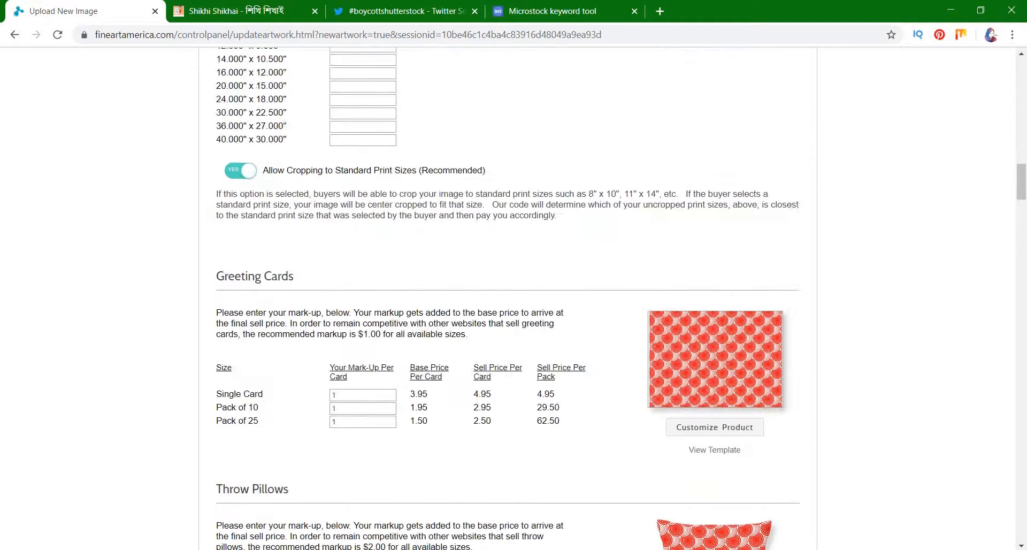
{"action": "scroll", "coordinate": [508, 300], "scroll_direction": "up", "scroll_amount": 8}
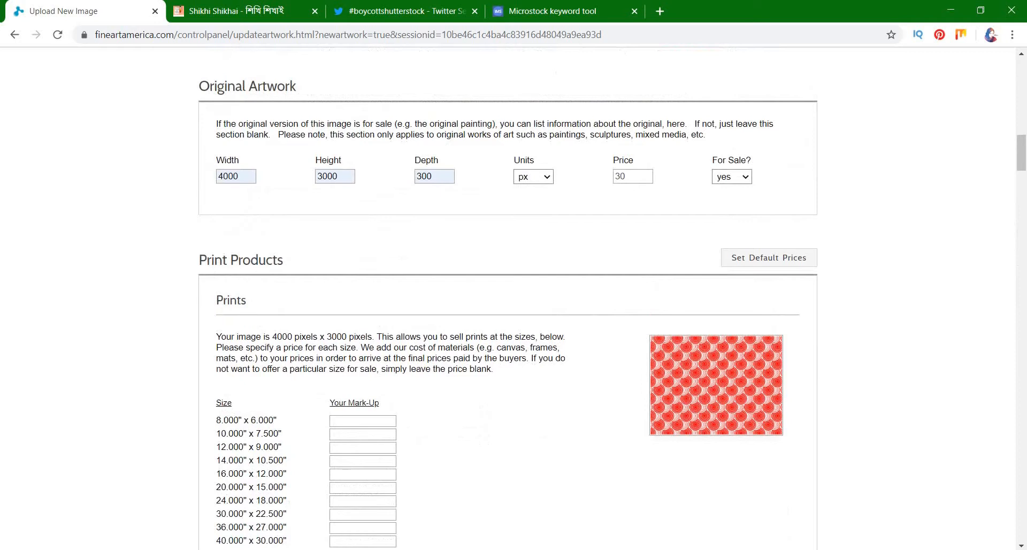
{"action": "scroll", "coordinate": [508, 300], "scroll_direction": "down", "scroll_amount": 8}
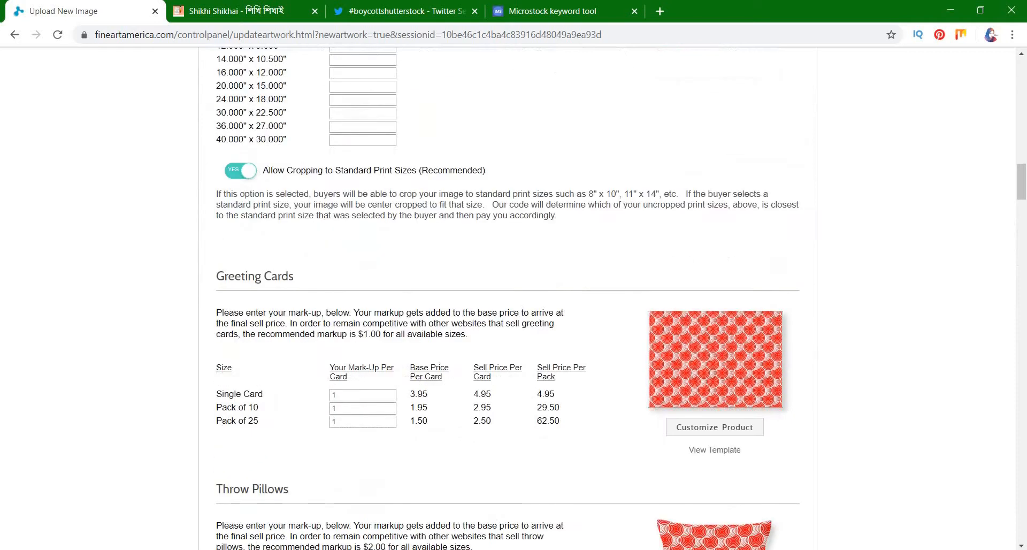
{"action": "scroll", "coordinate": [508, 299], "scroll_direction": "down", "scroll_amount": 4}
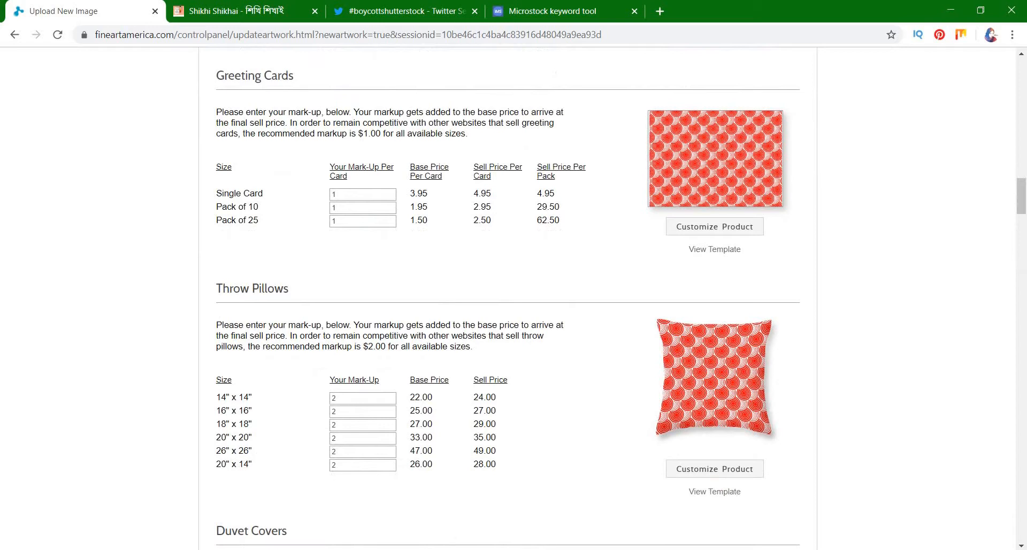
{"action": "scroll", "coordinate": [508, 300], "scroll_direction": "down", "scroll_amount": 12}
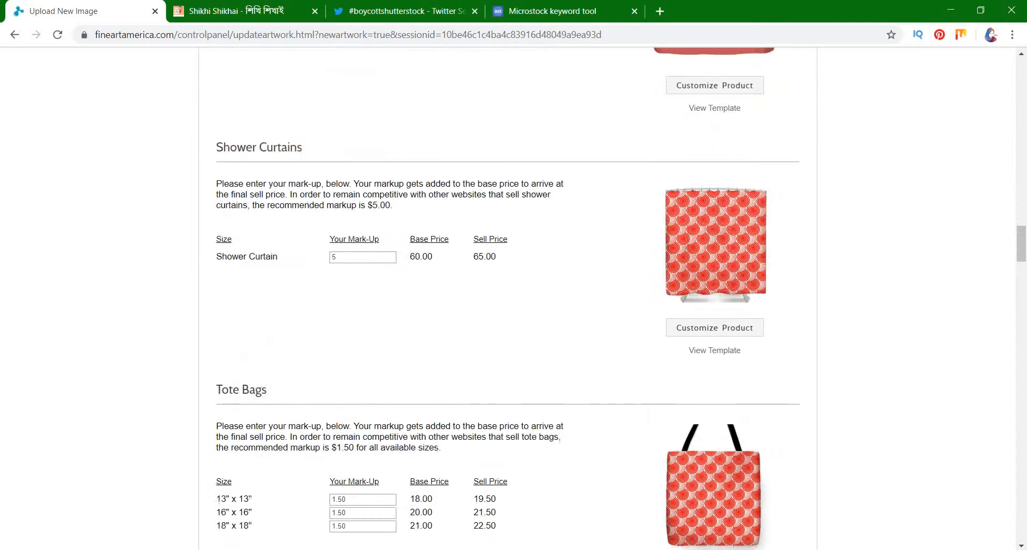
{"action": "scroll", "coordinate": [508, 300], "scroll_direction": "down", "scroll_amount": 20}
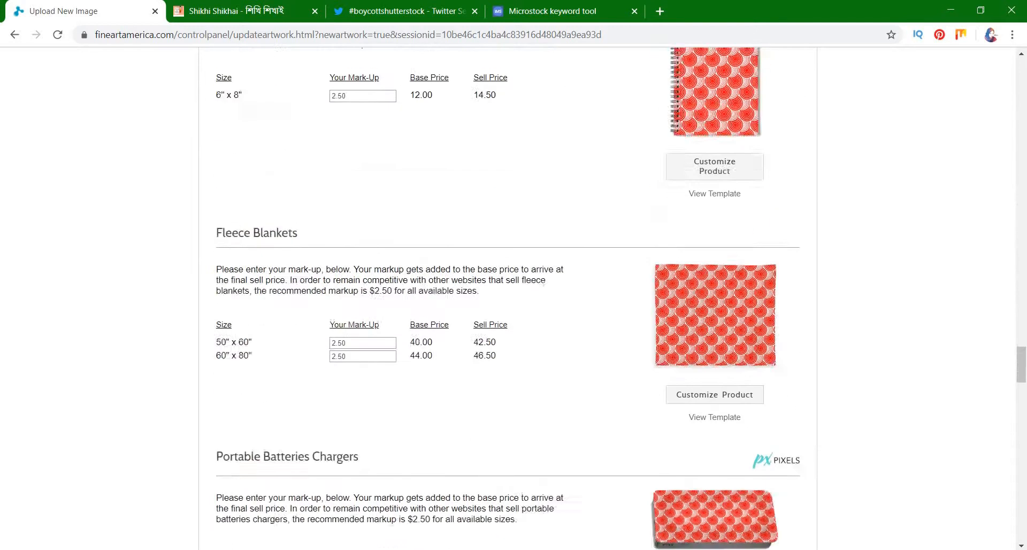
{"action": "scroll", "coordinate": [508, 299], "scroll_direction": "down", "scroll_amount": 20}
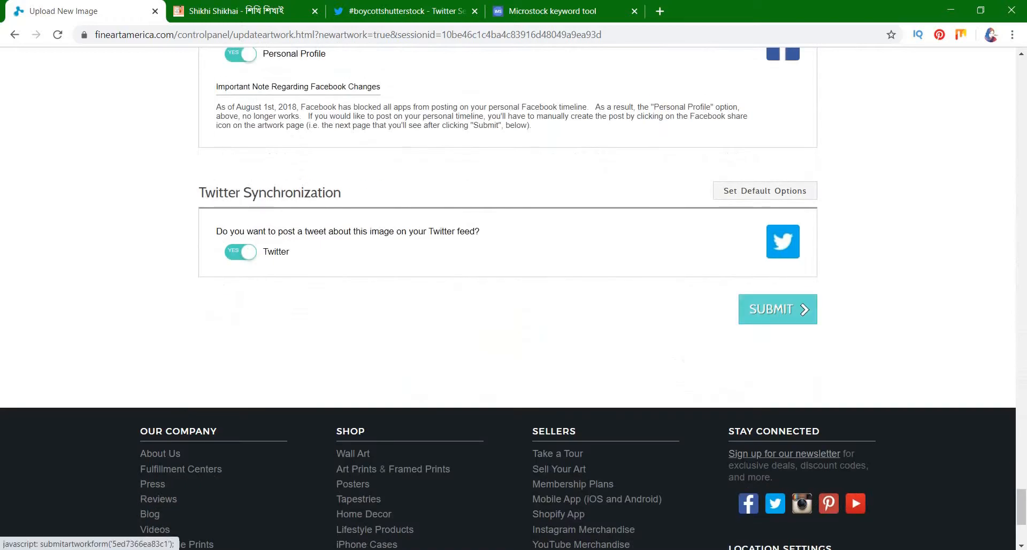
Submit the artwork form and mark the published red and white pattern as a favorite.
{"action": "left_click", "coordinate": [777, 309]}
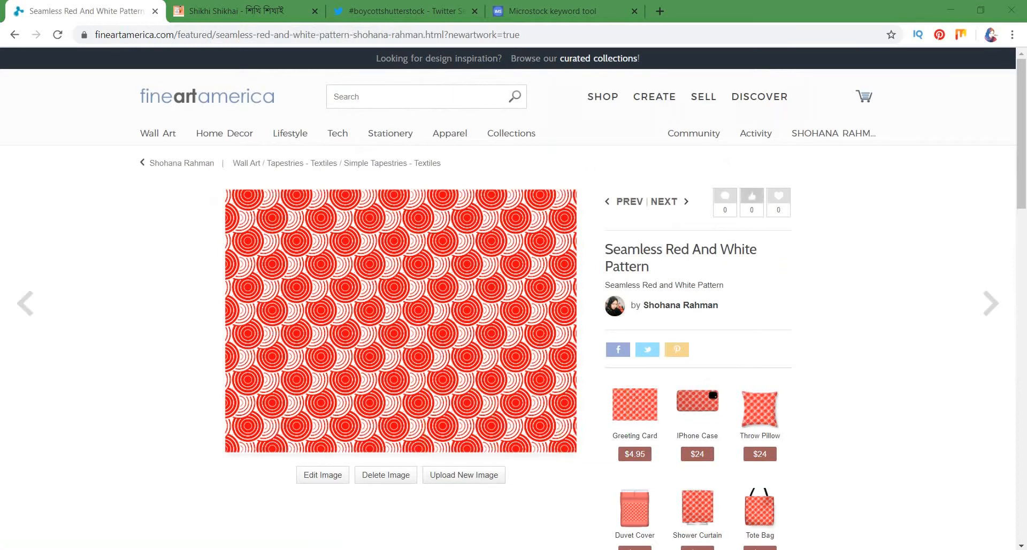
{"action": "left_click", "coordinate": [778, 197]}
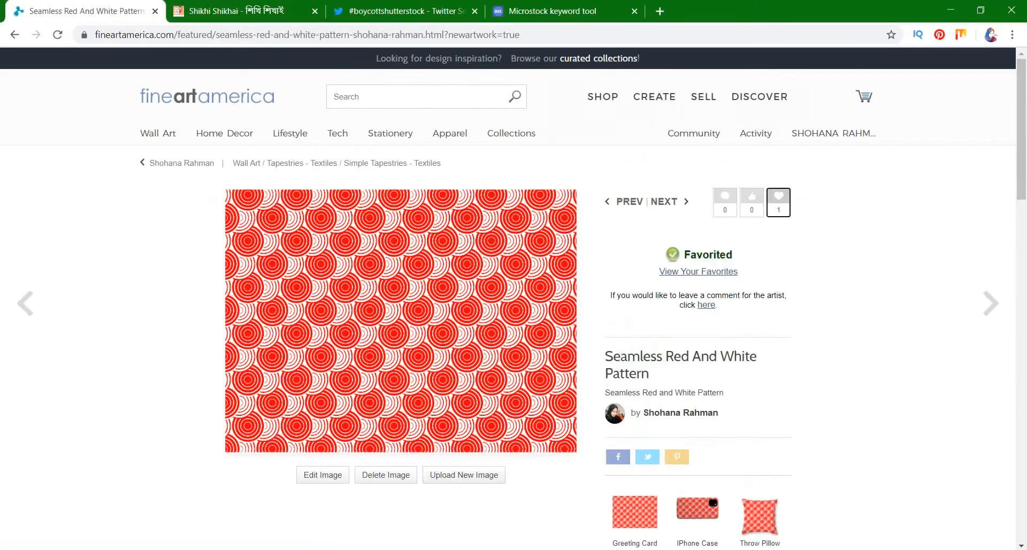
Examine the published artwork's page, including its title, medium, description, colors, sales sheet links and tags.
{"action": "scroll", "coordinate": [778, 202], "scroll_direction": "down", "scroll_amount": 4}
{"action": "scroll", "coordinate": [513, 299], "scroll_direction": "down", "scroll_amount": 9}
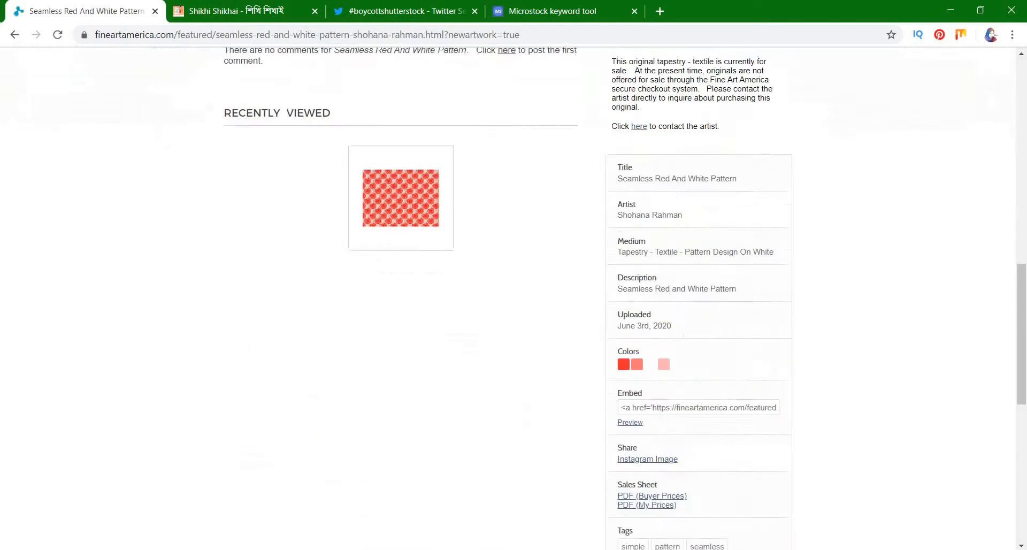
{"action": "scroll", "coordinate": [513, 299], "scroll_direction": "down", "scroll_amount": 5}
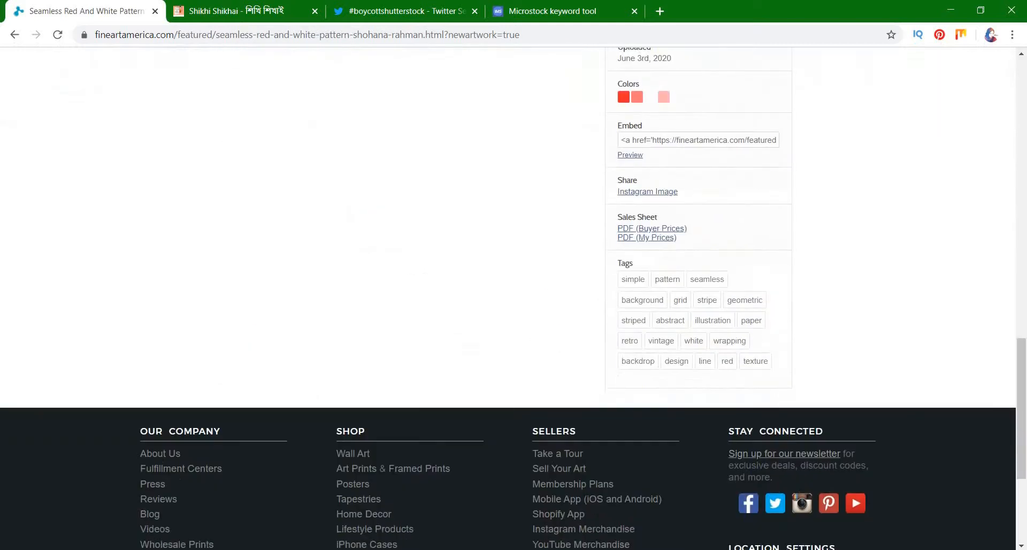
{"action": "scroll", "coordinate": [514, 299], "scroll_direction": "up", "scroll_amount": 14}
{"action": "scroll", "coordinate": [513, 299], "scroll_direction": "up", "scroll_amount": 5}
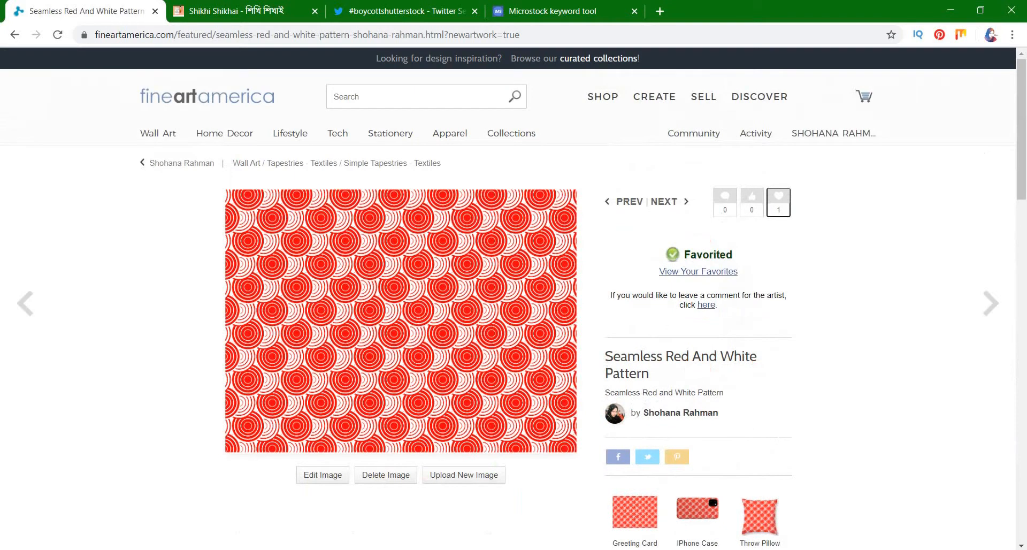
Share the published artwork on Twitter with the prefilled tweet text and link, and close the Twitter window.
{"action": "left_click", "coordinate": [647, 456]}
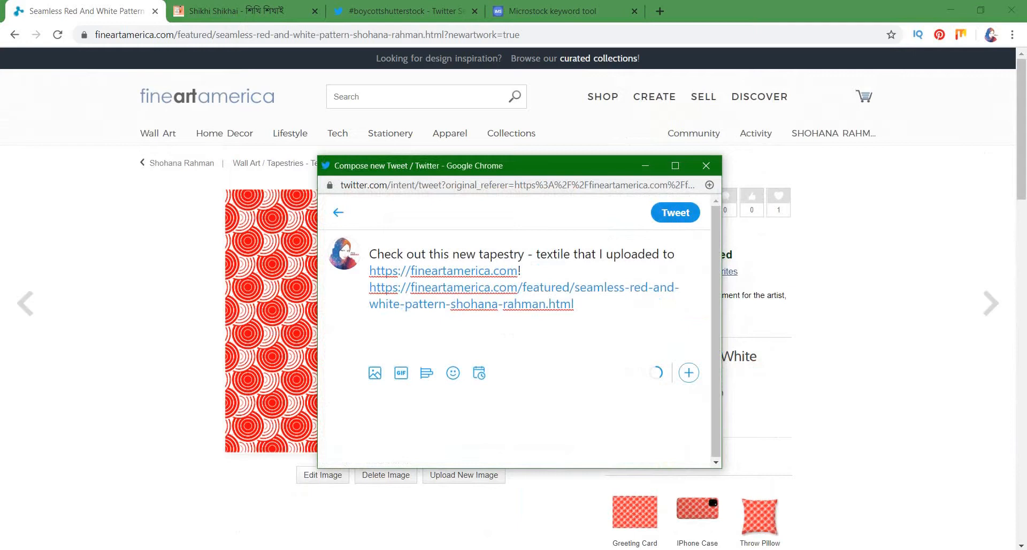
{"action": "left_click", "coordinate": [675, 212]}
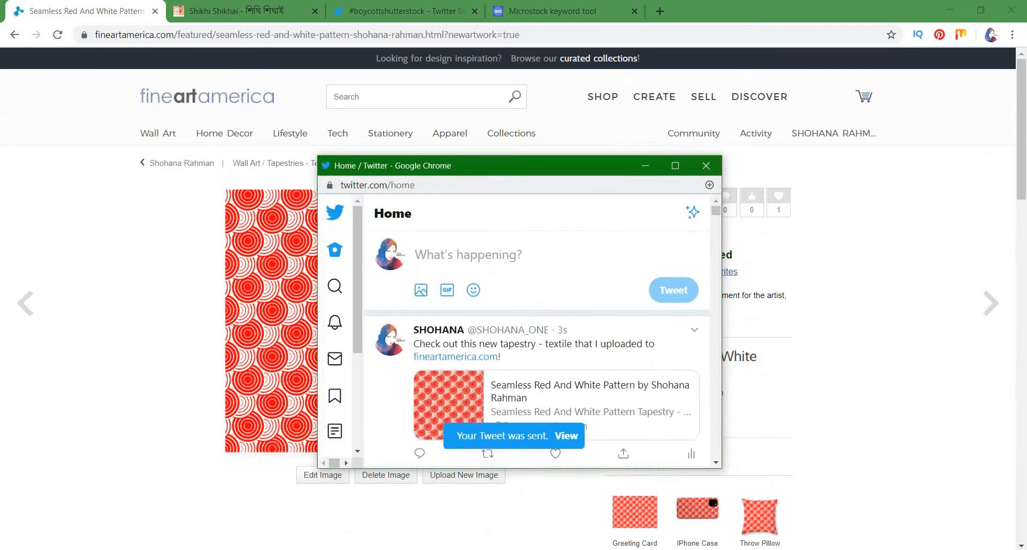
{"action": "left_click", "coordinate": [706, 165]}
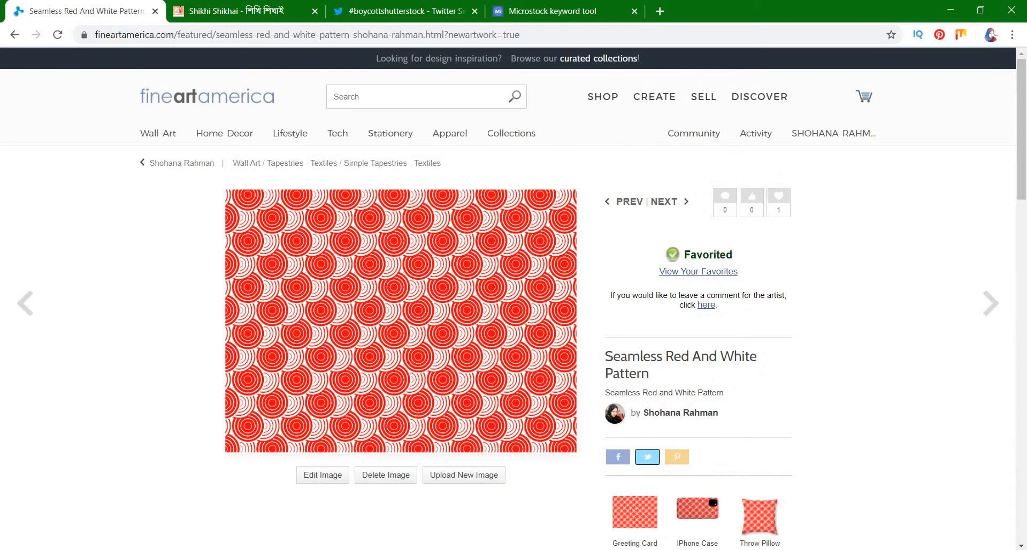
Check the artwork page's product prices, original tapestry offer, comments section and listing details.
{"action": "scroll", "coordinate": [394, 287], "scroll_direction": "down", "scroll_amount": 5}
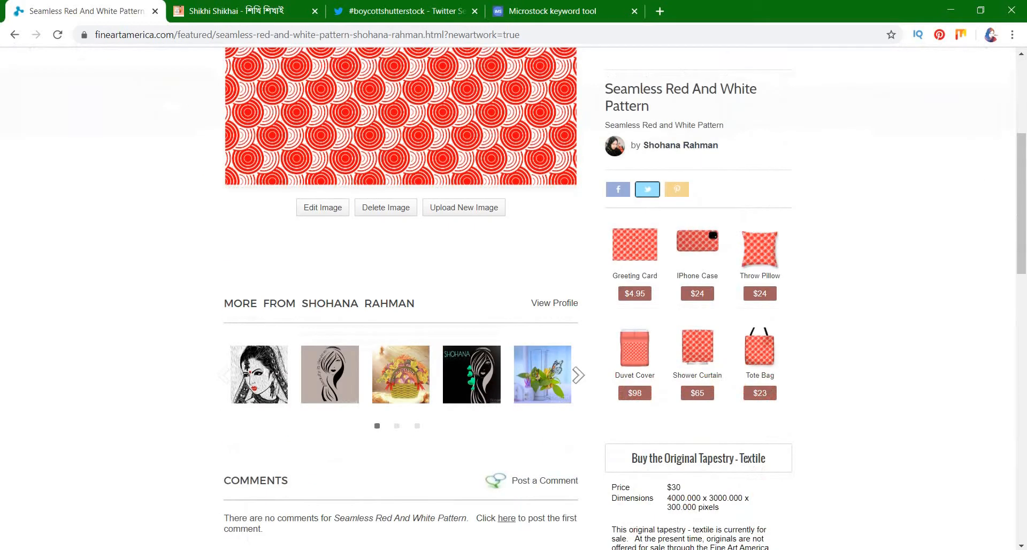
{"action": "scroll", "coordinate": [513, 298], "scroll_direction": "down", "scroll_amount": 7}
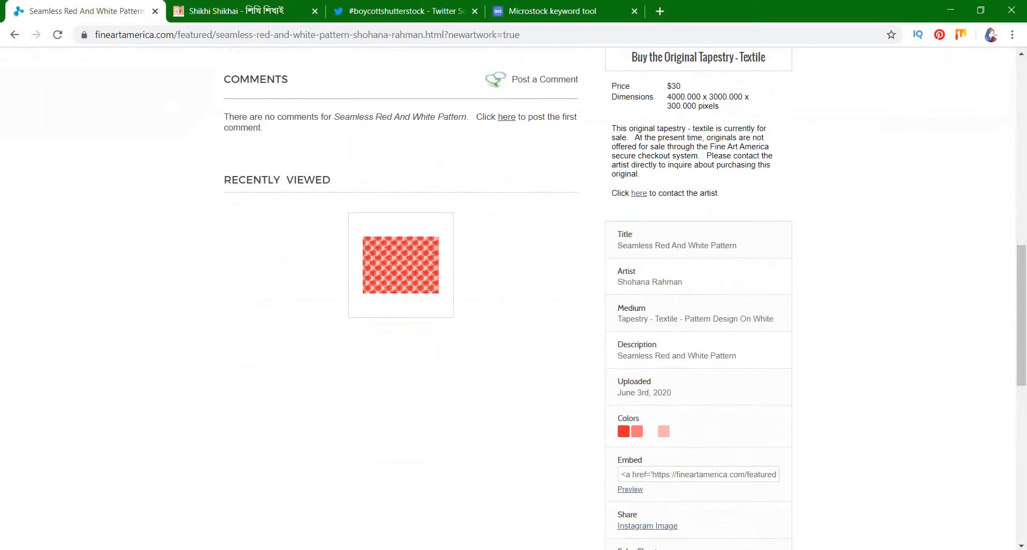
{"action": "scroll", "coordinate": [513, 299], "scroll_direction": "down", "scroll_amount": 6}
{"action": "scroll", "coordinate": [513, 298], "scroll_direction": "up", "scroll_amount": 19}
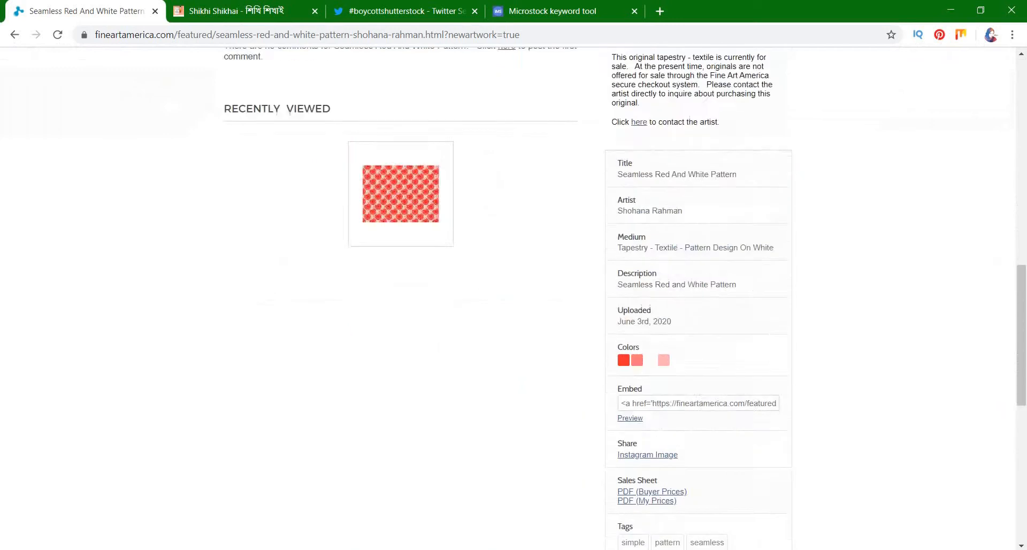